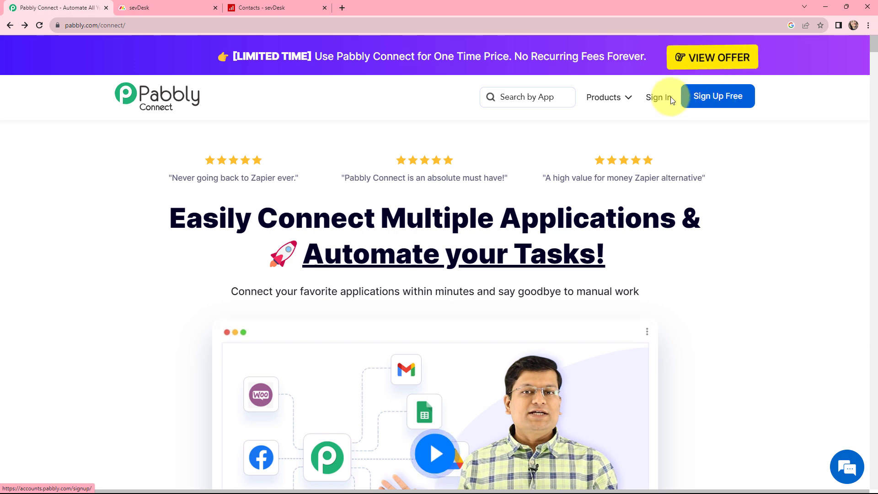
- Sign in to Pabbly, open Pabbly Connect and create a workflow named "Create sevDesk Contact from Monday.com"
left_click(652, 101)
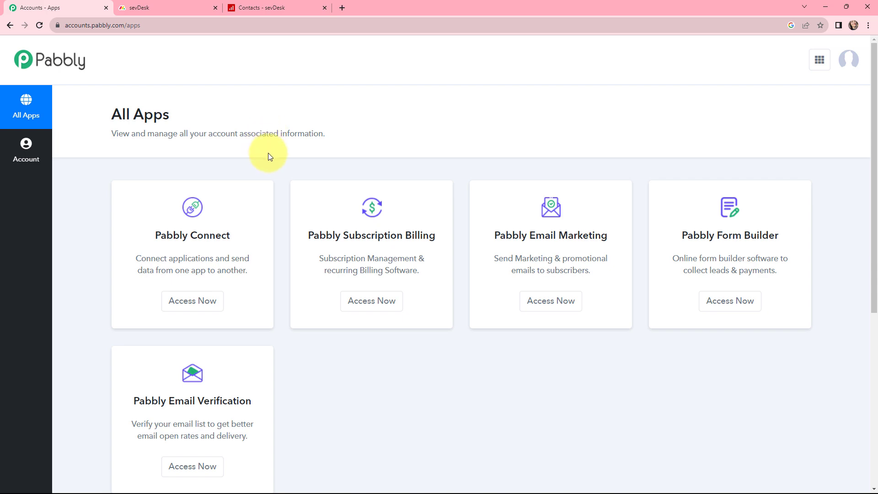
left_click(185, 302)
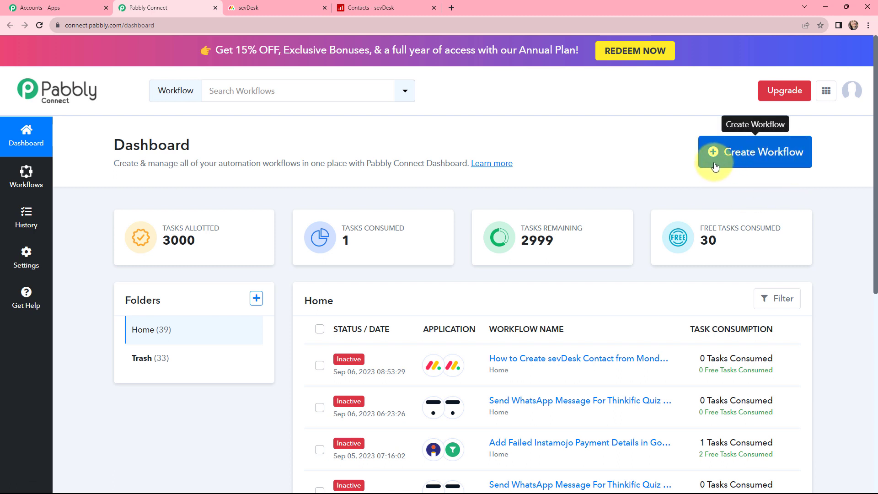
left_click(748, 155)
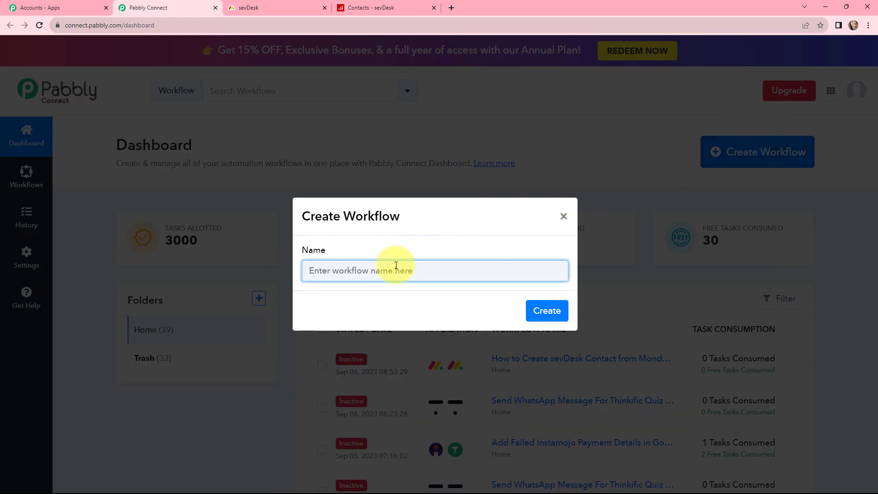
type("Create sevDesk Contact from Monday.com")
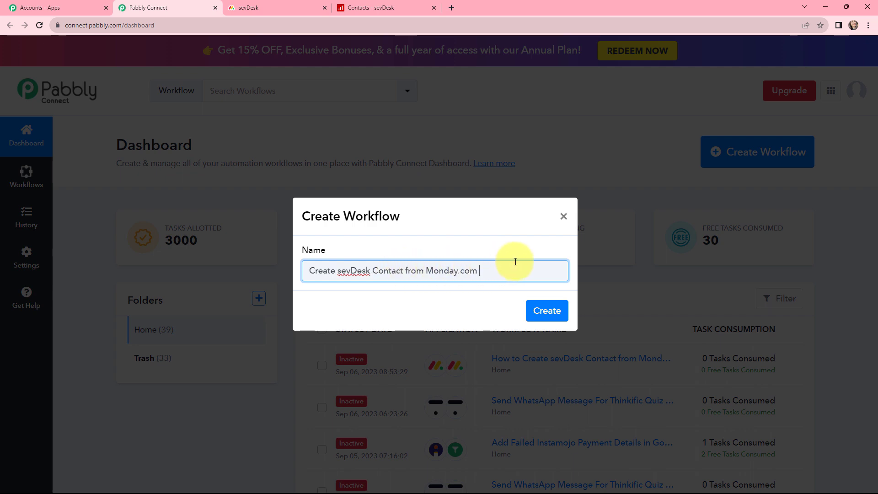
left_click(540, 307)
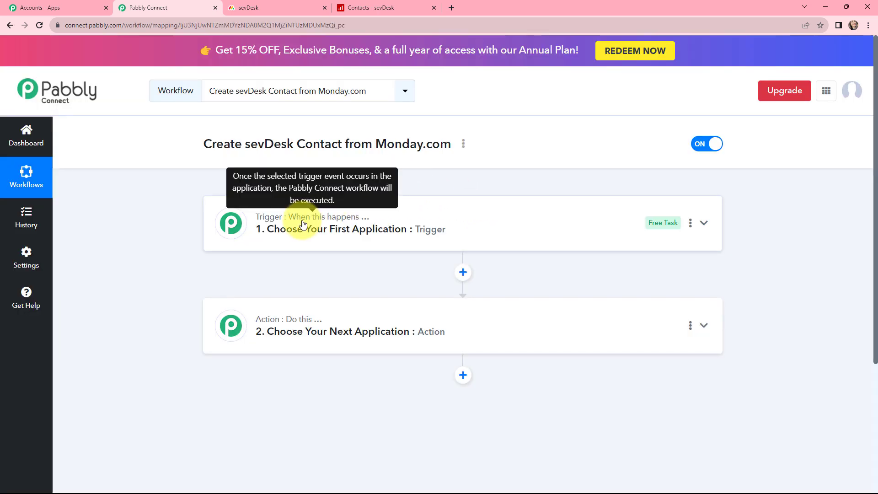
- Set the workflow trigger to Monday.com with the event New Item in Board and read its webhook setup instructions
mouse_move(289, 291)
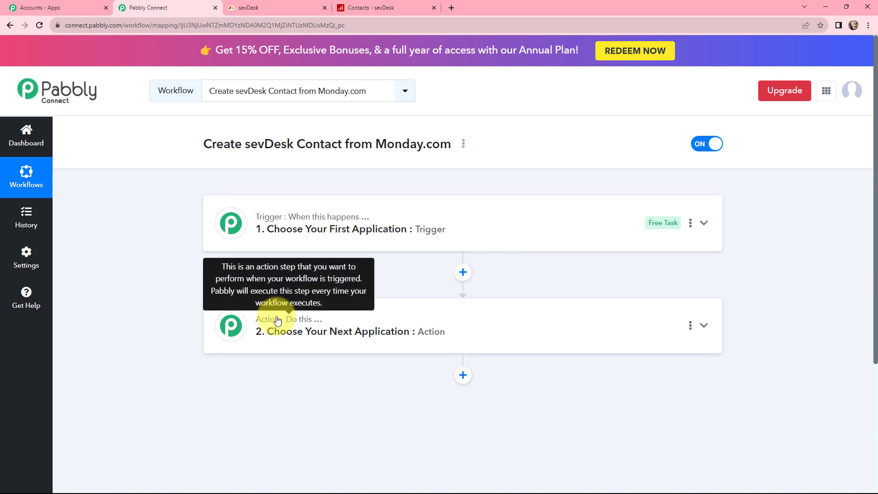
left_click(349, 230)
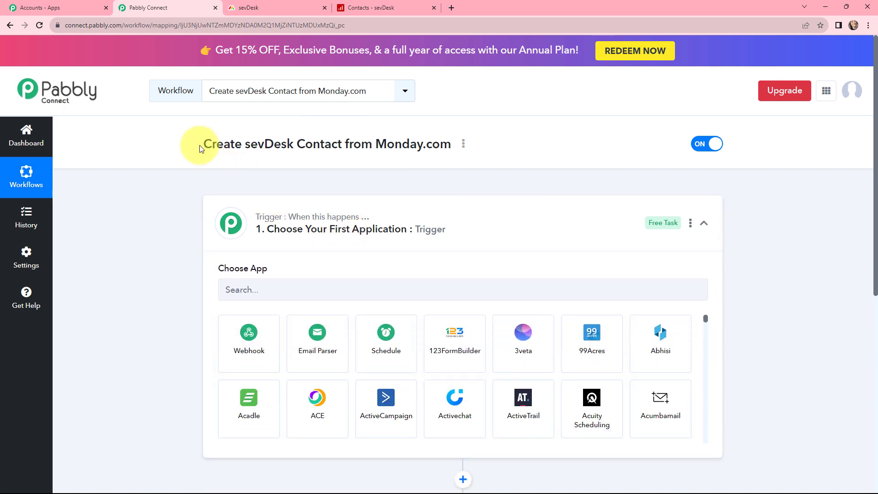
left_click_drag(203, 144, 453, 151)
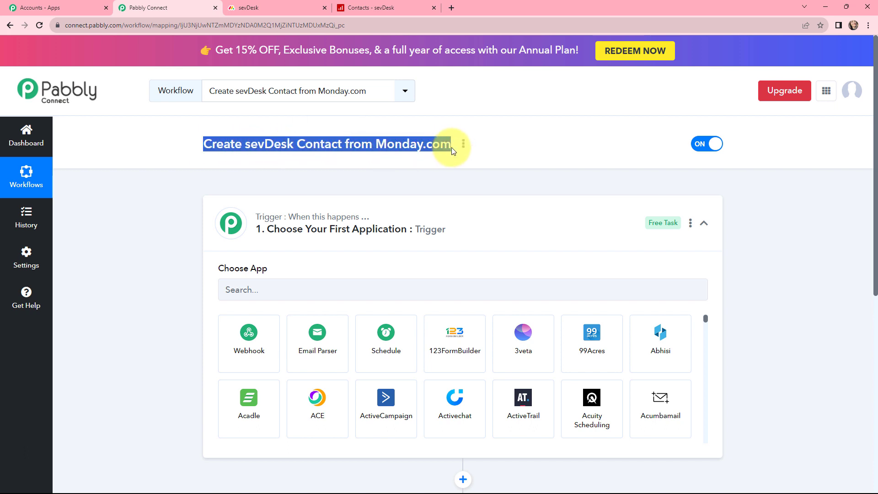
left_click(349, 294)
type("mond")
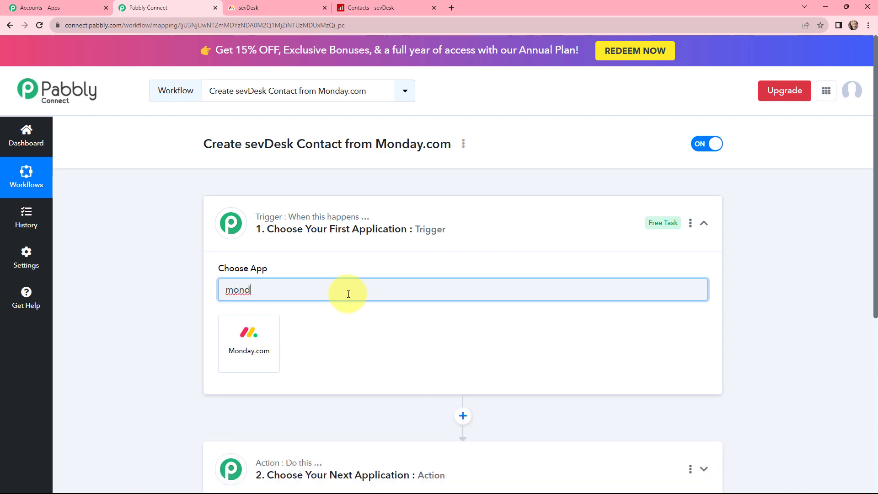
left_click(254, 334)
left_click(316, 293)
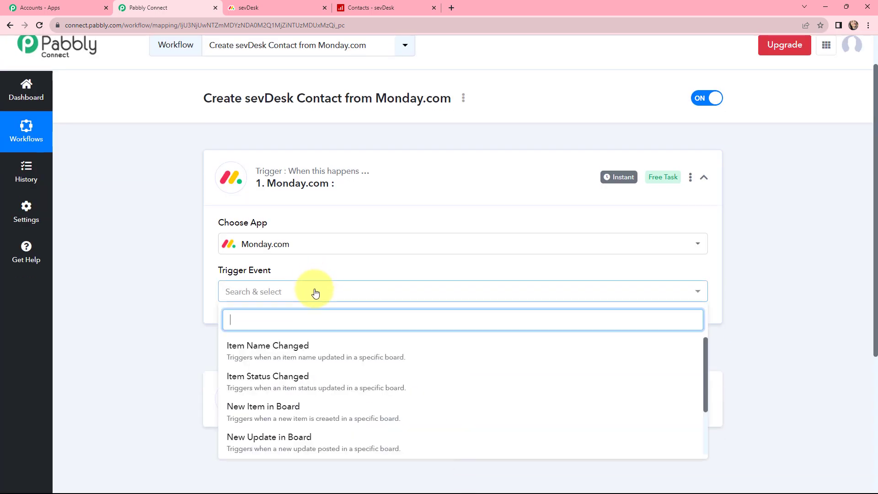
left_click(323, 412)
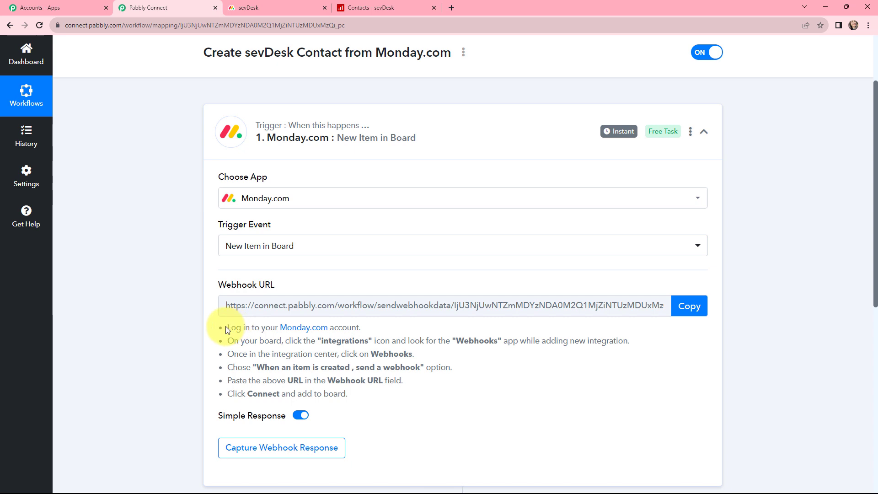
left_click_drag(221, 326, 355, 400)
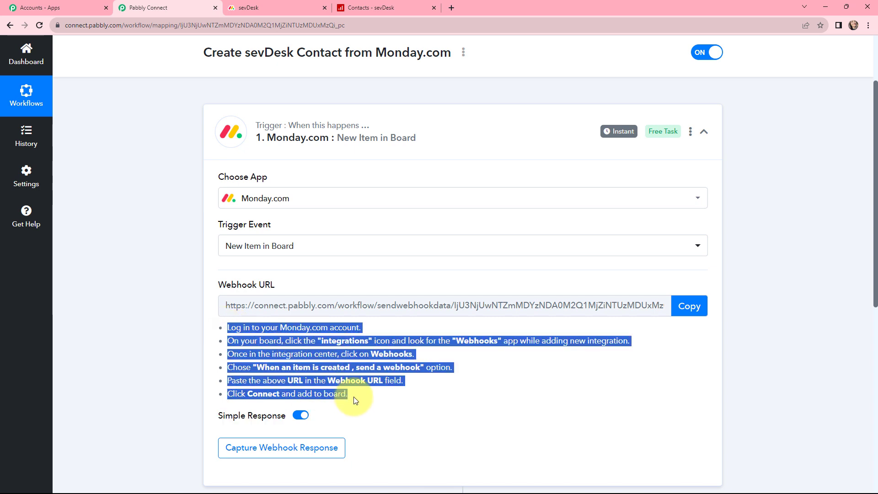
left_click(374, 395)
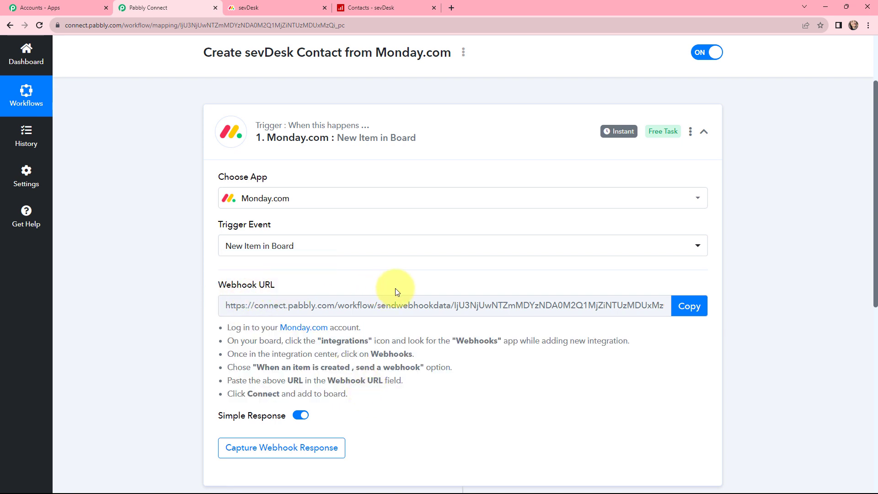
- Switch to the sevDesk board in monday.com and choose the Webhooks integration "When an item is created, send a webhook"
left_click(287, 6)
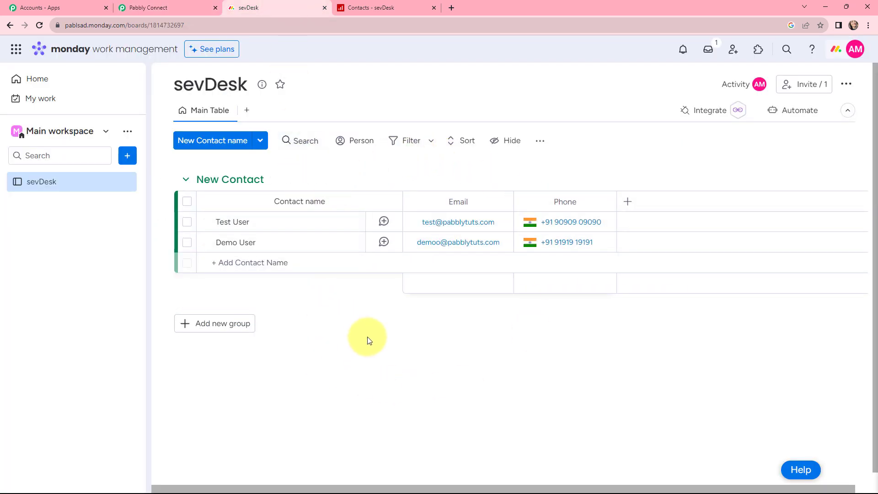
left_click(127, 156)
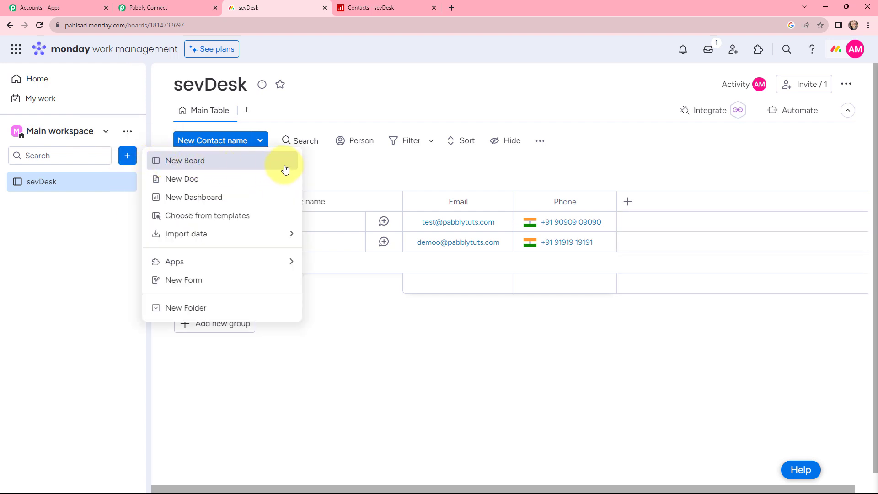
left_click(314, 332)
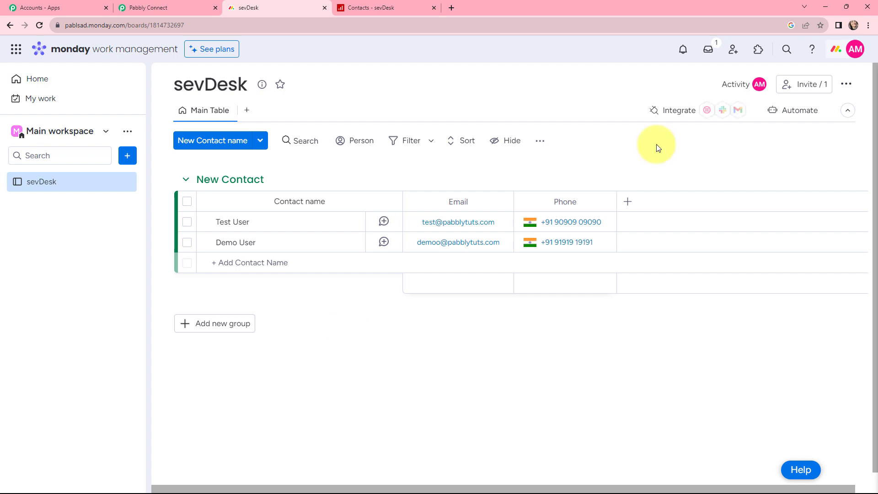
left_click(678, 113)
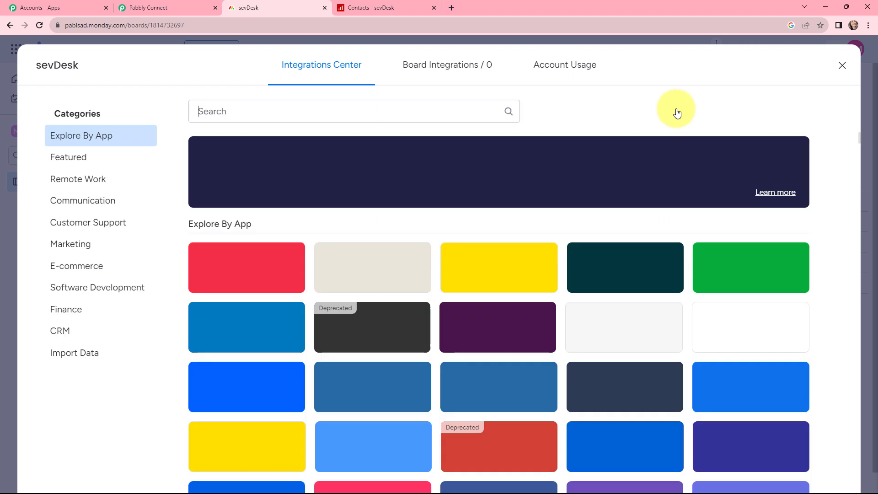
left_click(319, 104)
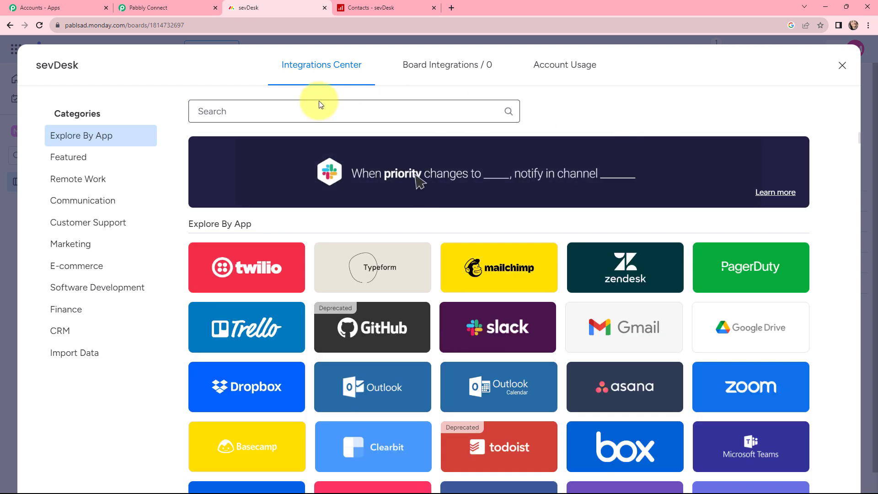
type("webh")
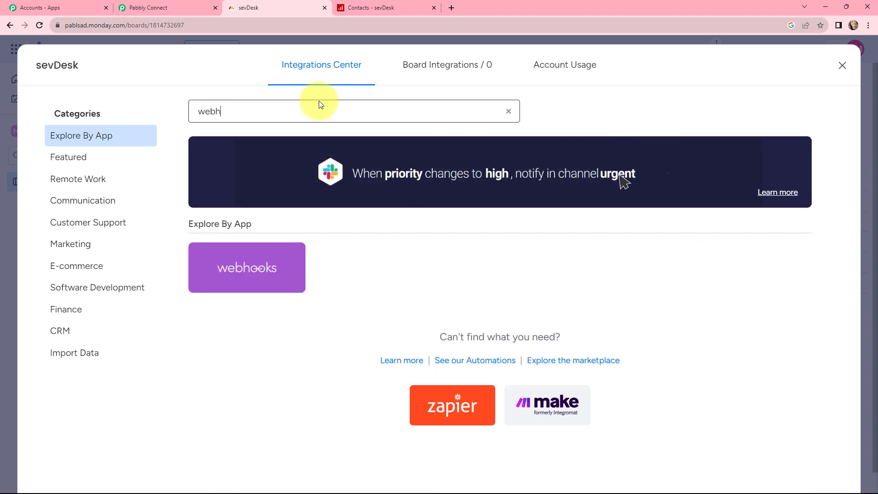
left_click(204, 288)
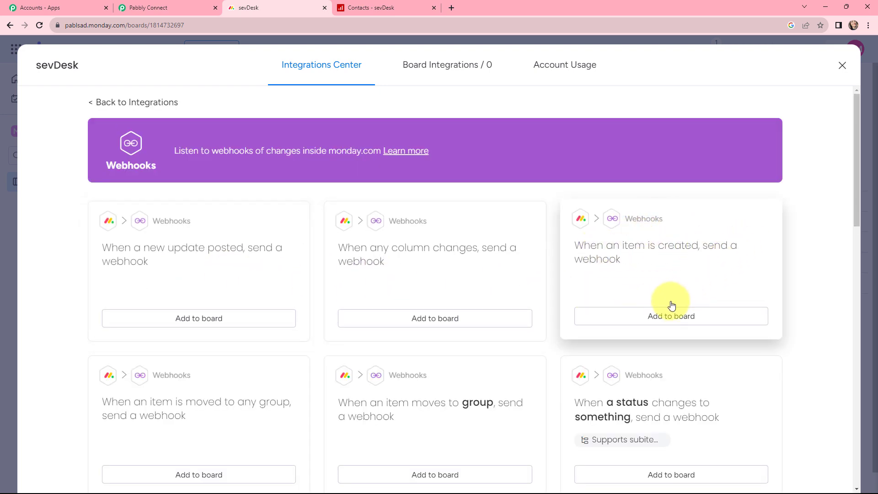
left_click(664, 317)
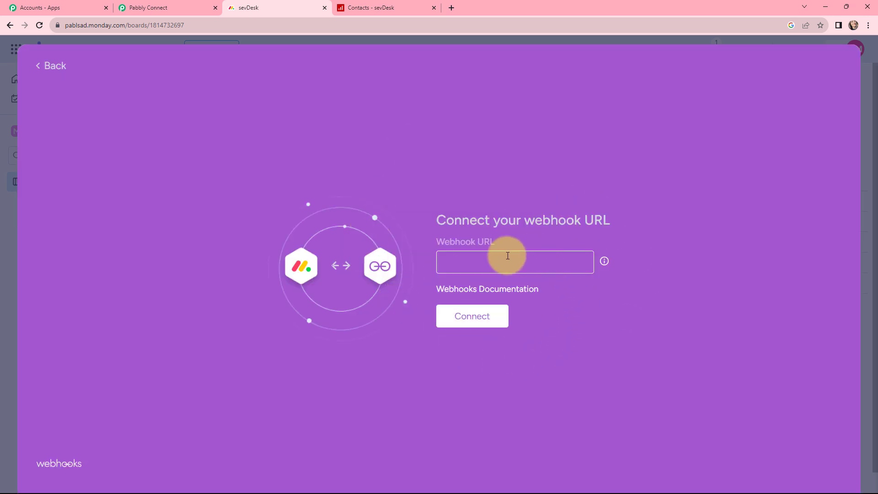
- Copy the trigger's webhook URL from Pabbly Connect, connect it in monday.com and add the webhook integration to the sevDesk board
left_click(174, 7)
left_click(676, 307)
key("ctrl+Tab")
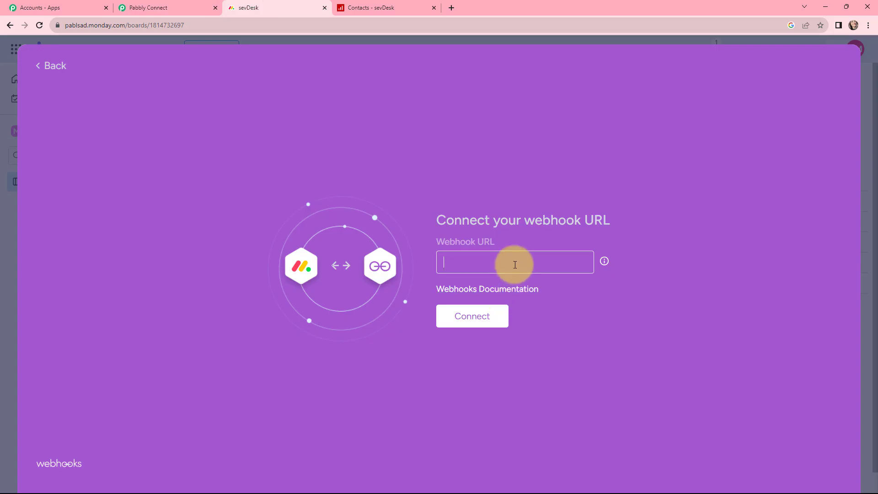
key("ctrl+v")
left_click(492, 314)
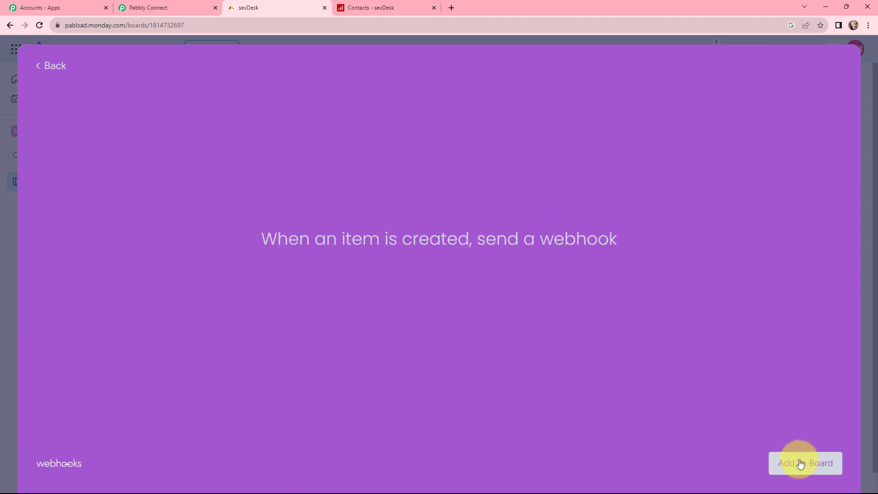
left_click(801, 463)
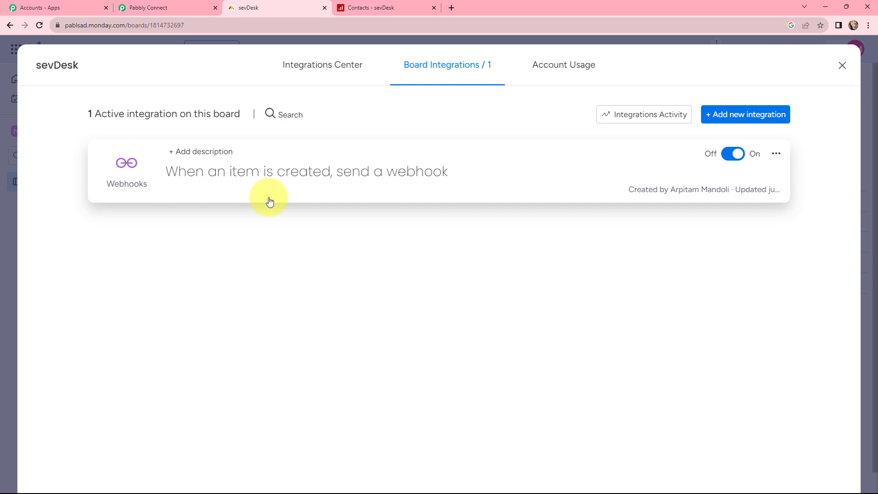
left_click(845, 68)
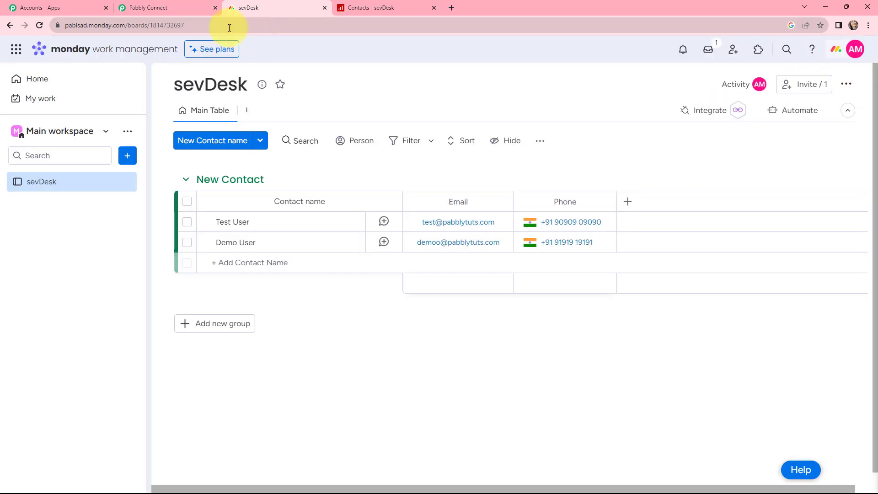
- Start capturing the webhook response in Pabbly Connect and add a test contact with email and phone to monday.com's New Contact group
left_click(169, 8)
scroll(348, 375, "down", 3)
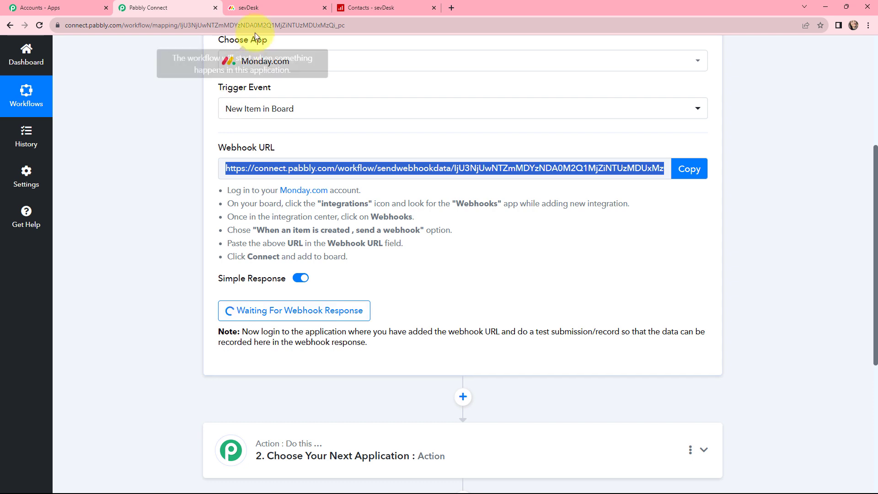
left_click(262, 7)
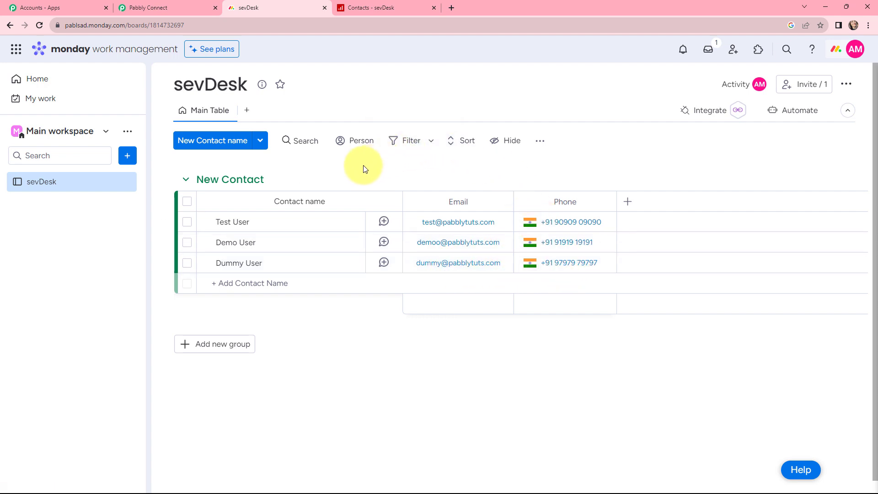
left_click(175, 2)
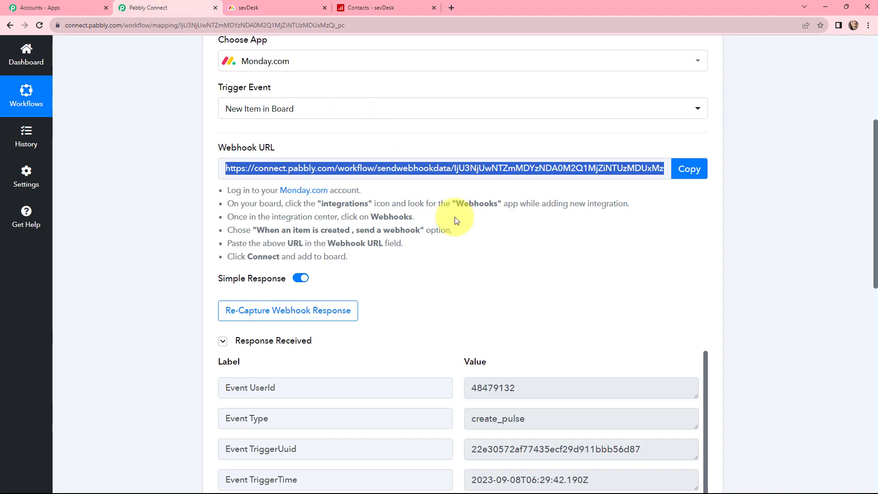
- Examine the received webhook response in Pabbly Connect, checking the event's user ID, pulse name and group name fields
scroll(441, 259, "down", 4)
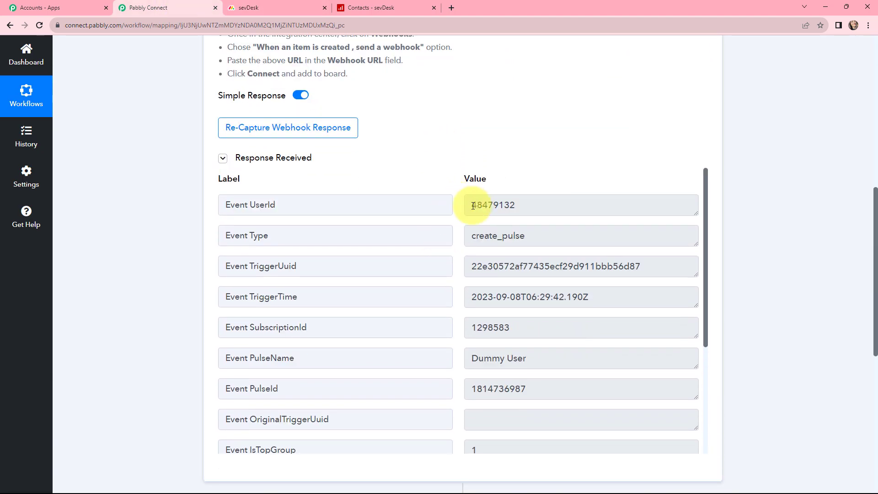
left_click_drag(473, 205, 517, 207)
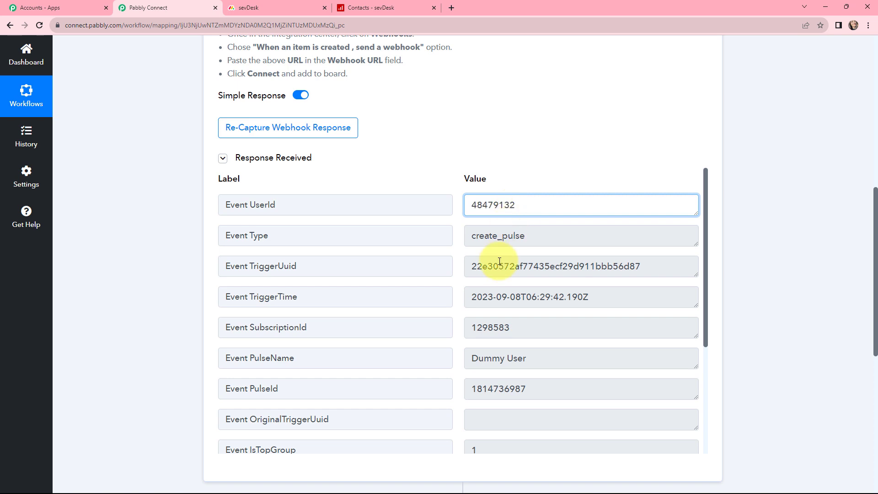
scroll(514, 277, "down", 1)
left_click_drag(542, 313, 472, 313)
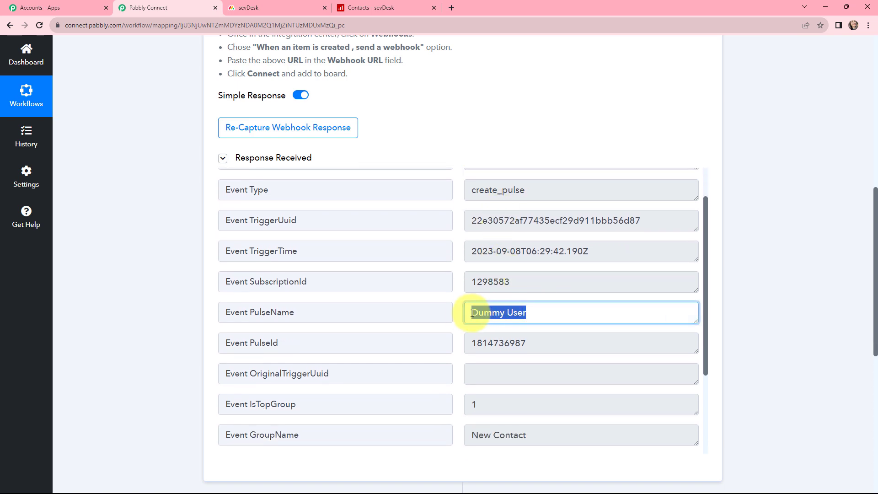
scroll(529, 341, "down", 2)
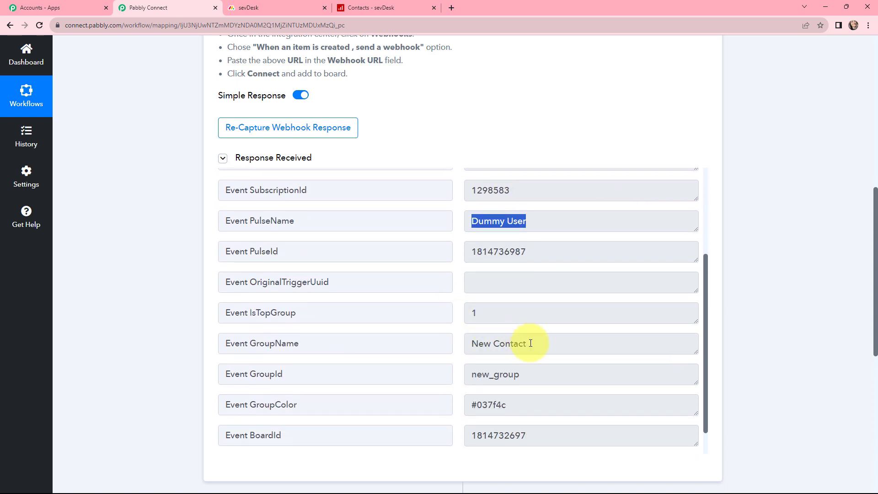
left_click_drag(531, 344, 459, 346)
left_click(459, 347)
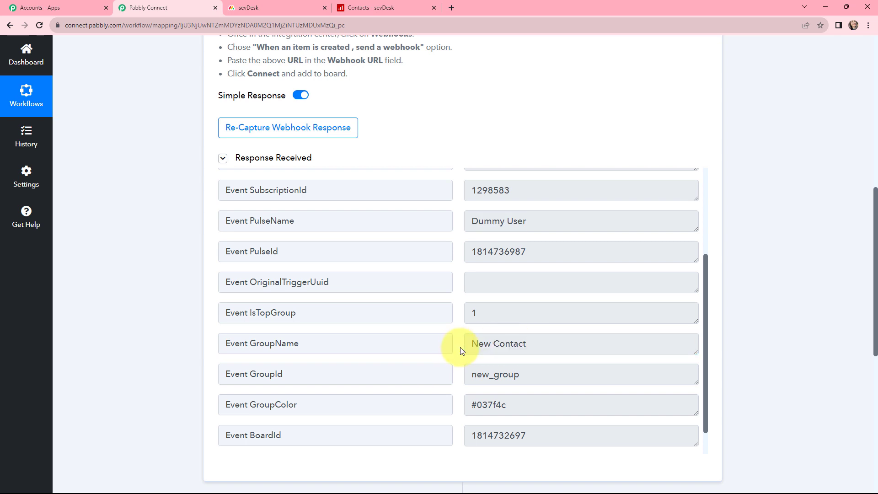
scroll(460, 347, "down", 1)
scroll(460, 347, "up", 2)
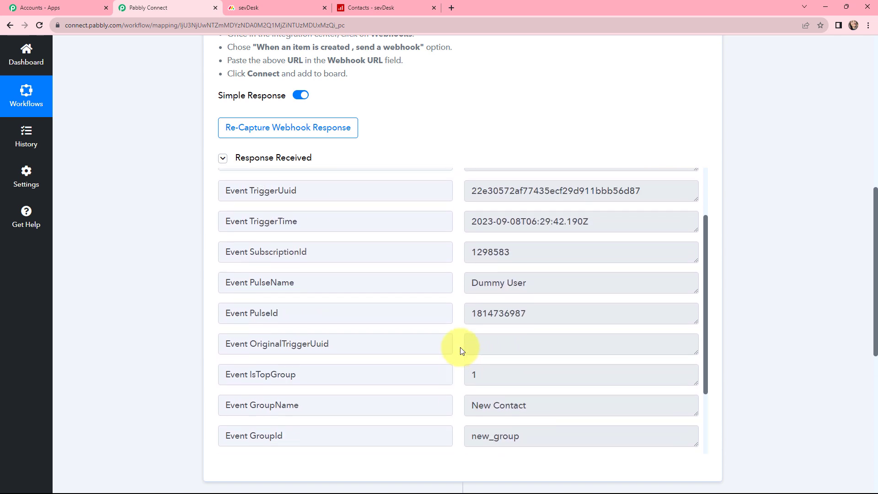
scroll(460, 347, "up", 2)
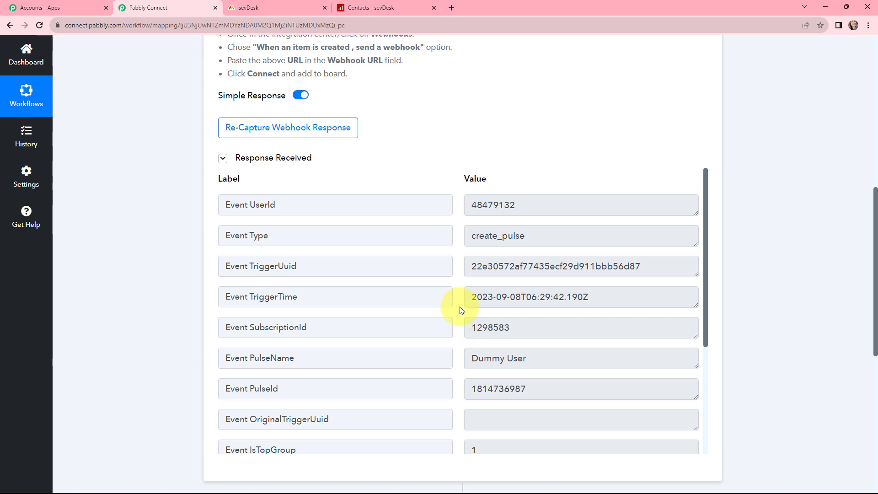
- Check the sevDesk board in monday.com and set Pabbly Connect's action step to Monday.com with the event Get an Item
left_click(243, 7)
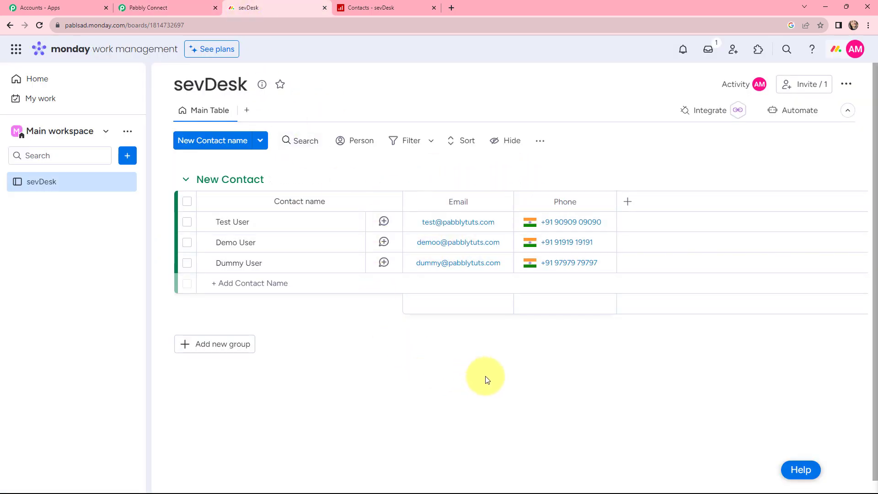
left_click(178, 2)
scroll(447, 147, "down", 8)
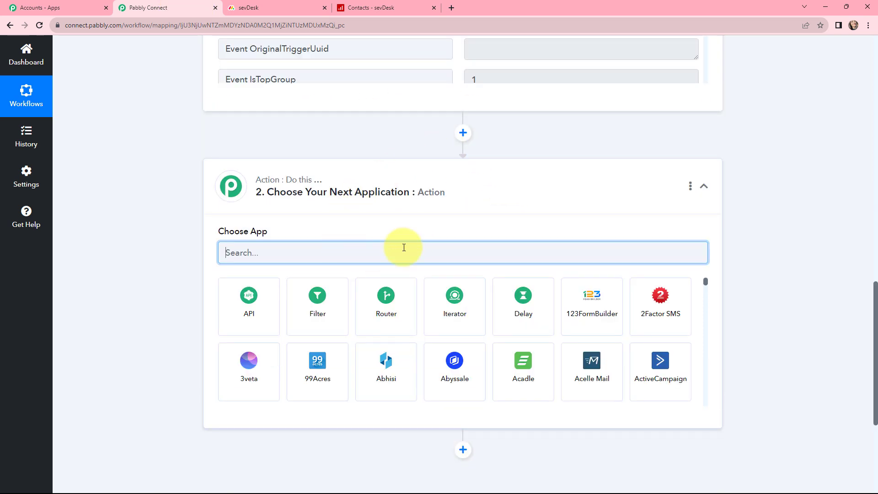
type("mon")
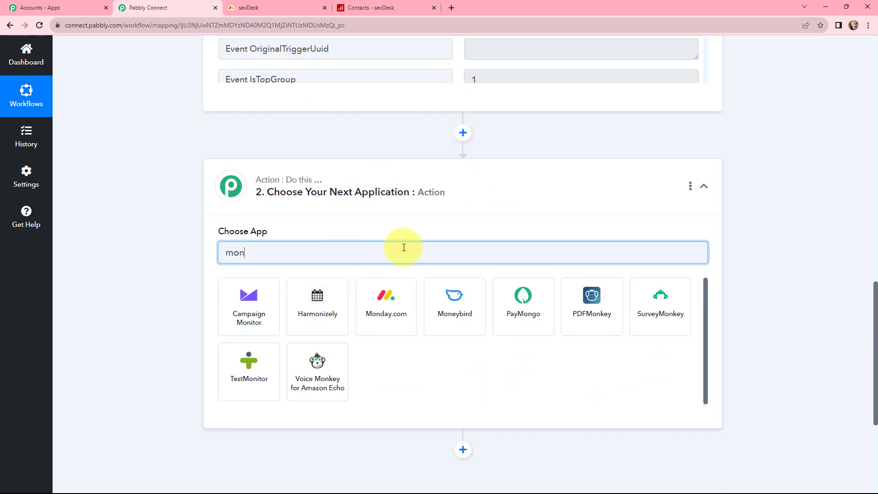
type("d")
left_click(241, 301)
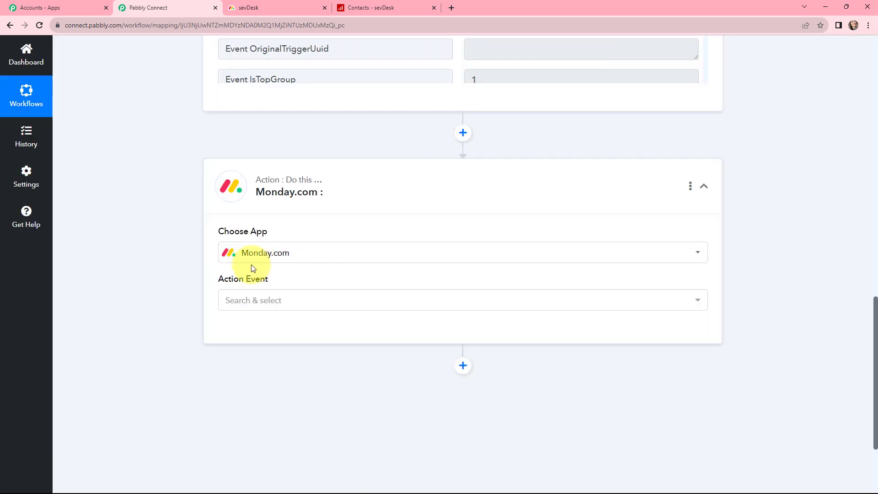
left_click(277, 302)
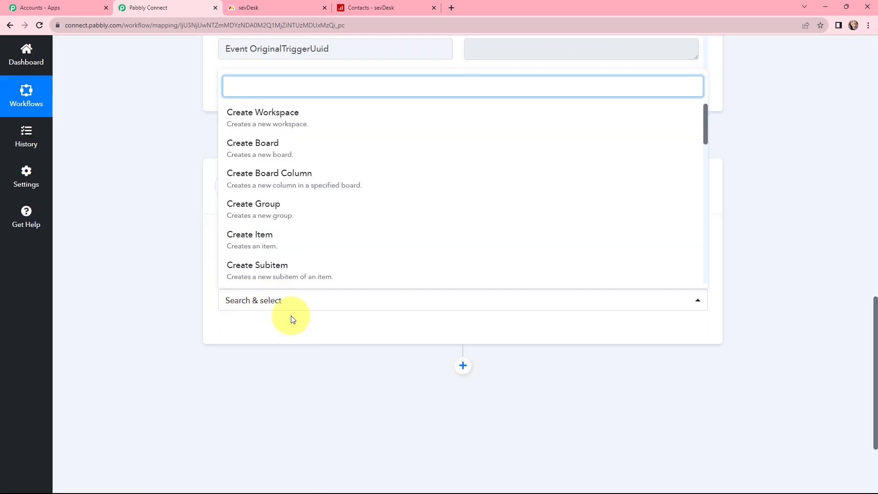
scroll(303, 198, "down", 5)
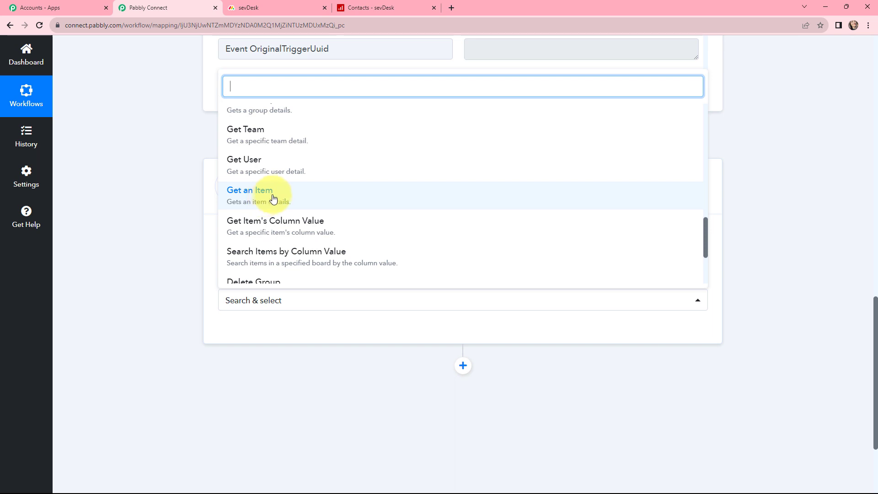
left_click(300, 197)
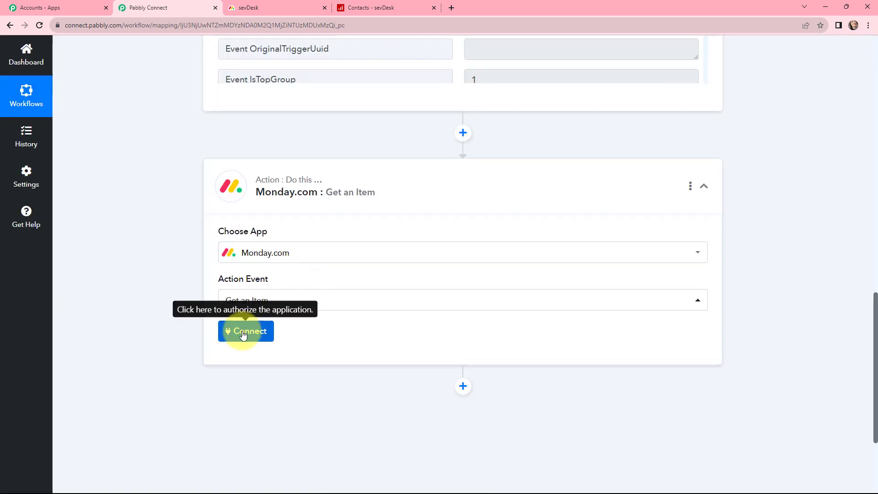
- Start adding a new Monday.com connection for the Get an Item action and read the API token instructions
left_click(243, 335)
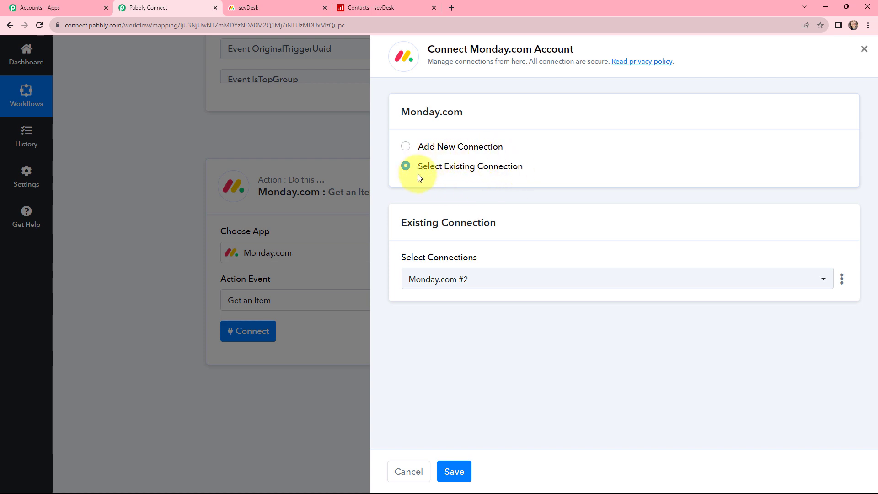
left_click(406, 147)
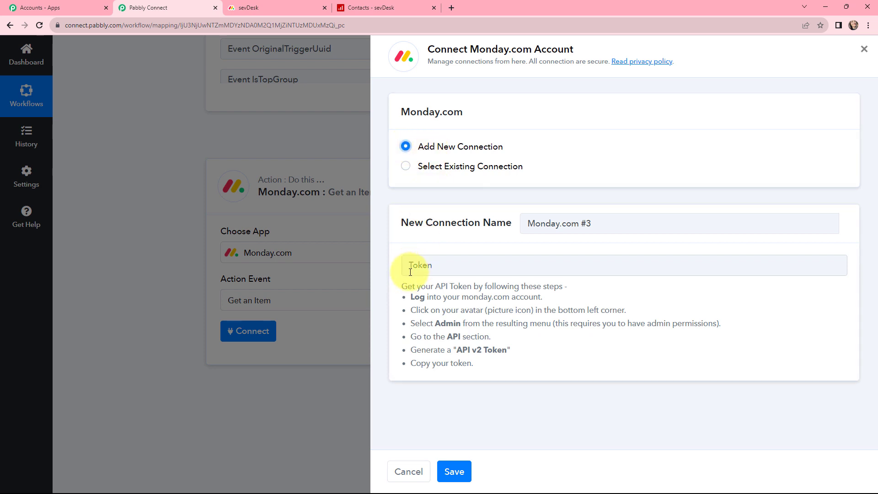
left_click_drag(404, 287, 506, 368)
left_click(508, 370)
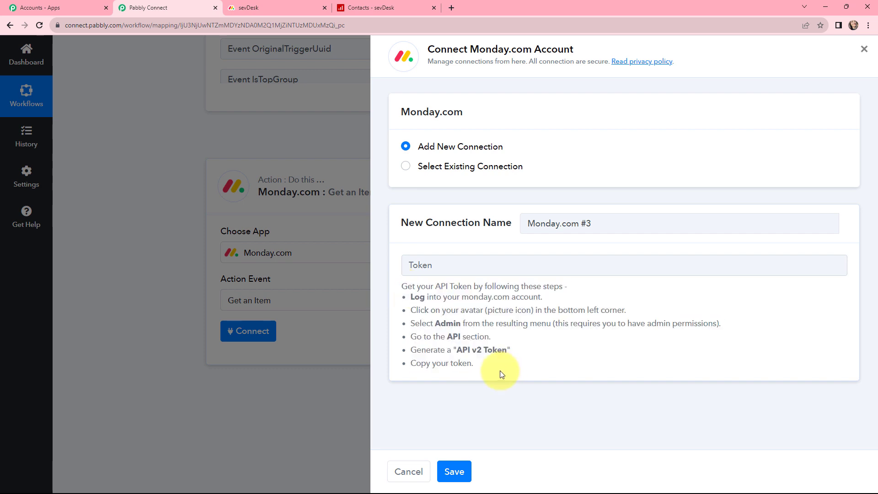
- Switch to monday.com and copy the personal API v2 token from the account's API administration settings
left_click(295, 4)
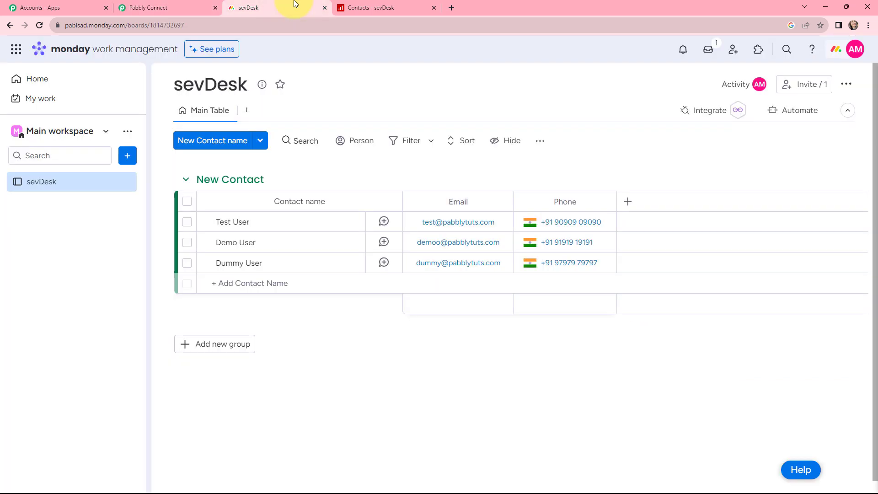
left_click(848, 50)
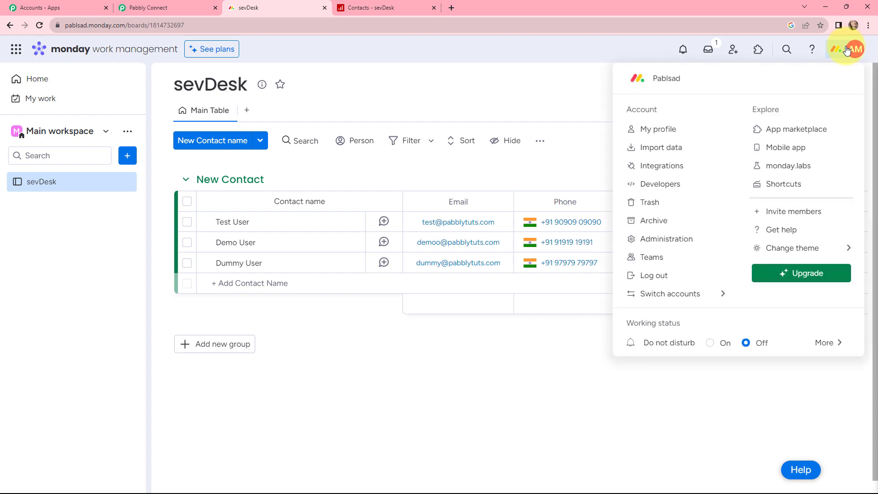
left_click(675, 239)
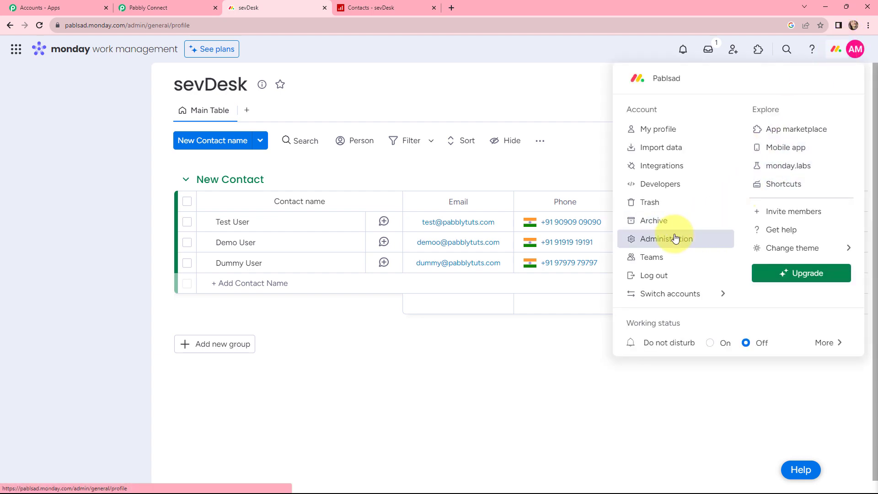
left_click(48, 249)
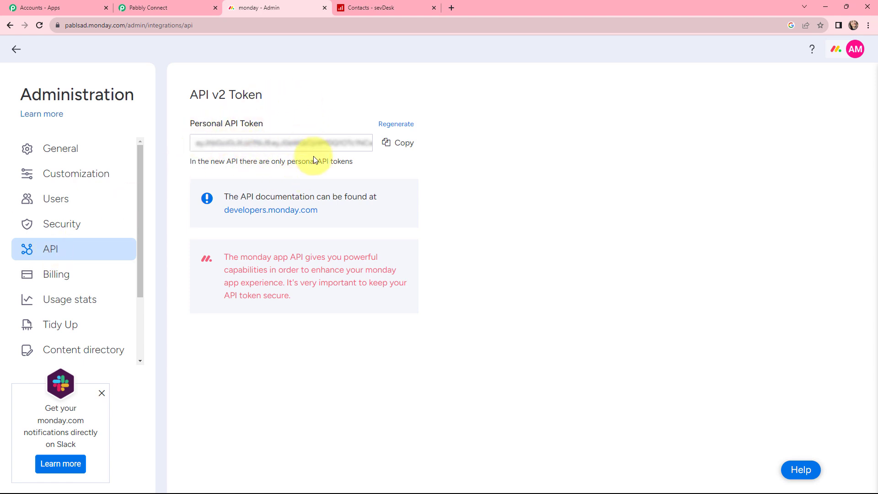
left_click(403, 153)
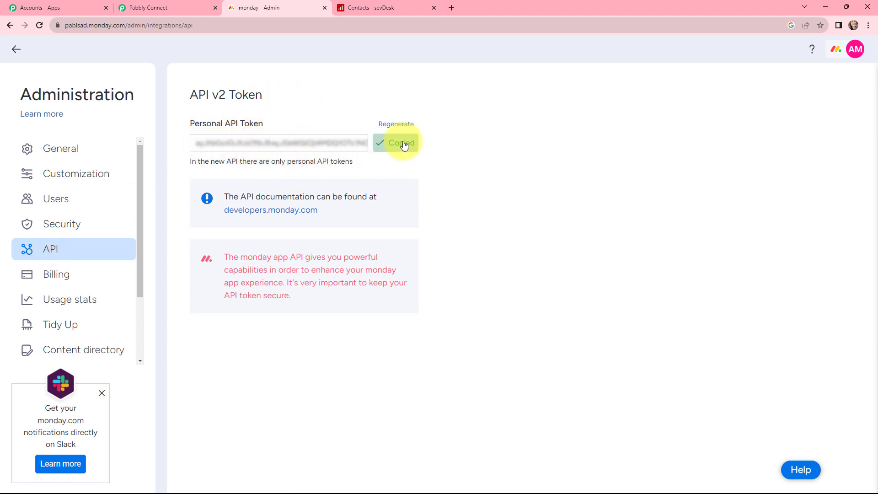
- Paste the API token into the new Monday.com connection in Pabbly Connect and save the connection
left_click(167, 6)
left_click(425, 263)
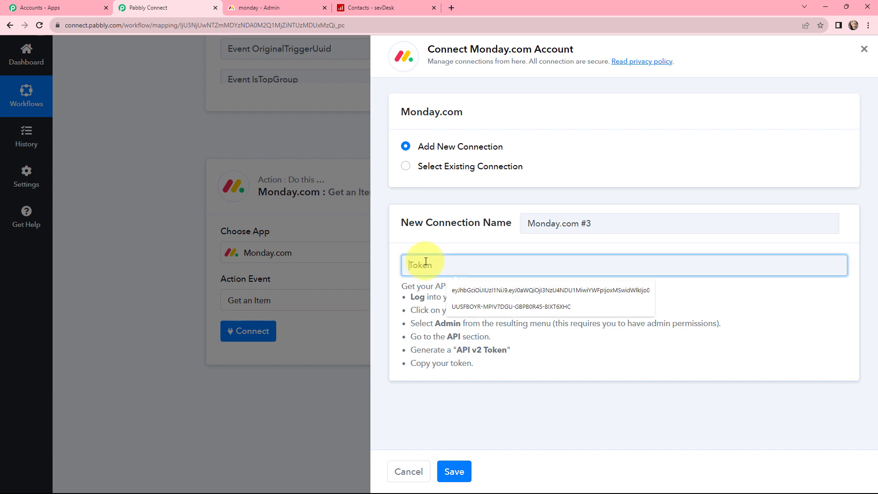
key("ctrl+v")
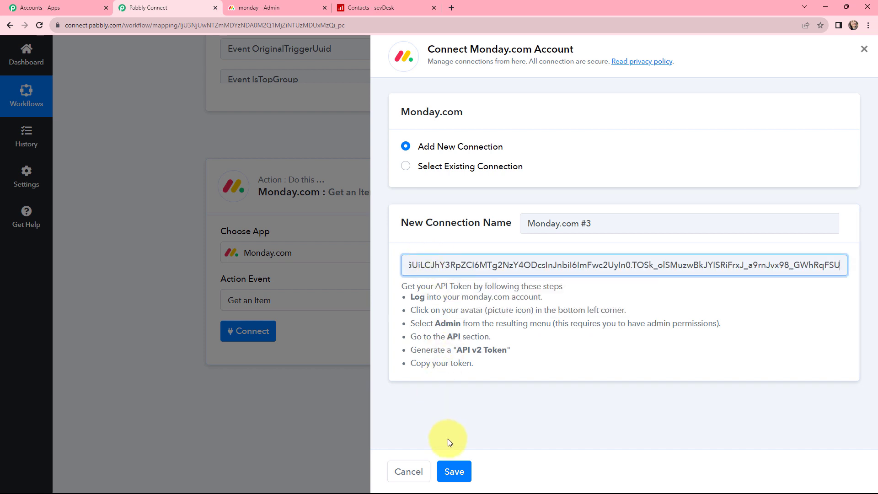
left_click(452, 471)
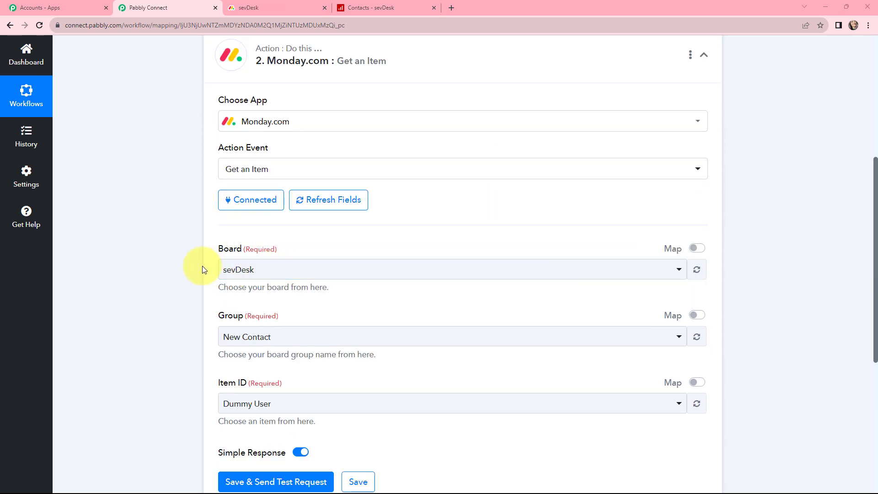
- Check the action's Board and Group selections against the sevDesk board and New Contact group in monday.com
left_click(261, 273)
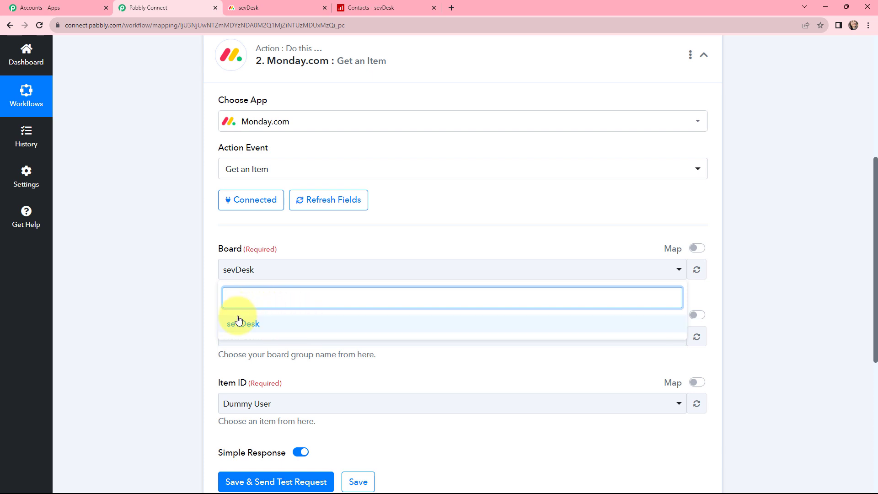
left_click(306, 241)
scroll(280, 284, "down", 1)
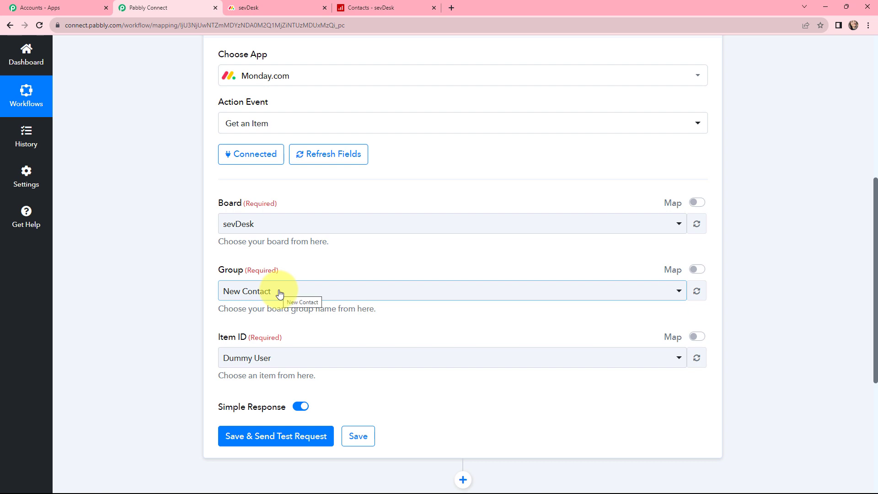
left_click(284, 2)
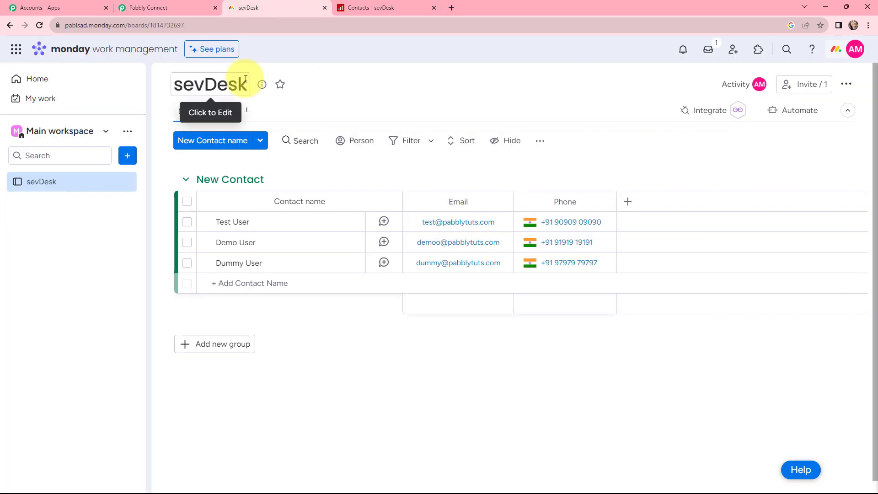
left_click(193, 8)
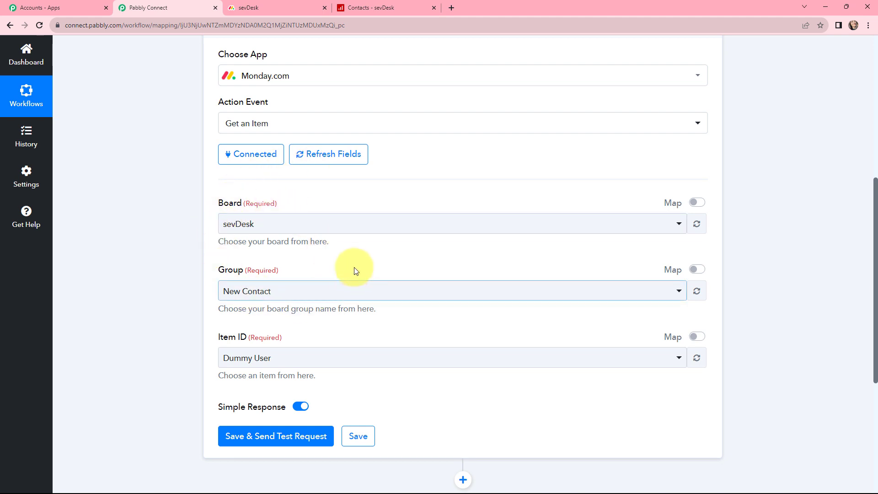
- Enable mapping for Item ID, map it to the trigger's Event PulseId, and save and send a test request
scroll(270, 277, "down", 1)
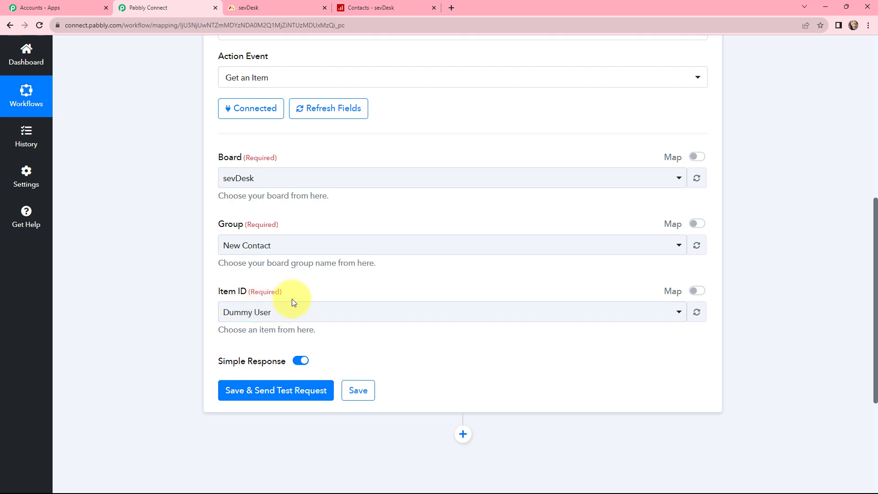
left_click(289, 316)
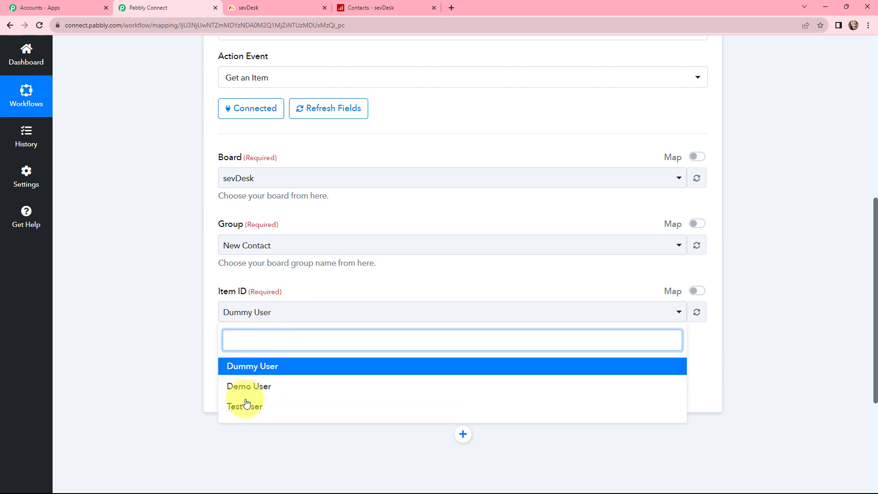
left_click(697, 292)
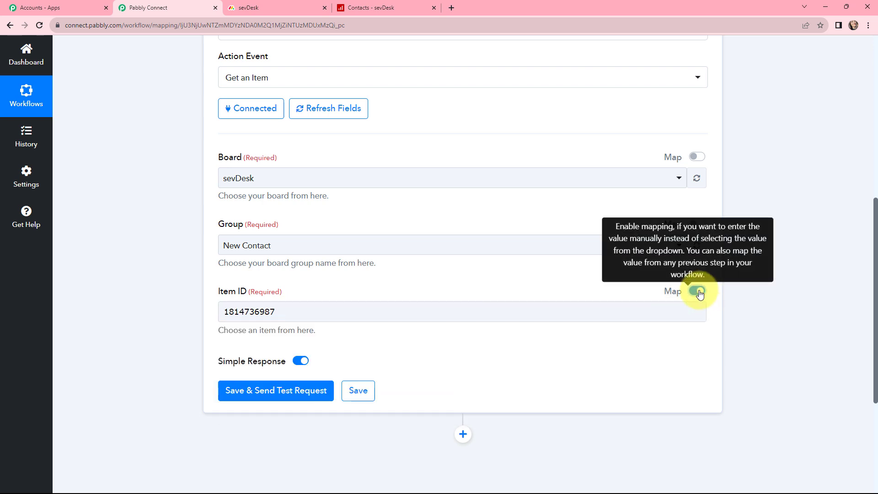
double_click(224, 306)
key("BackSpace")
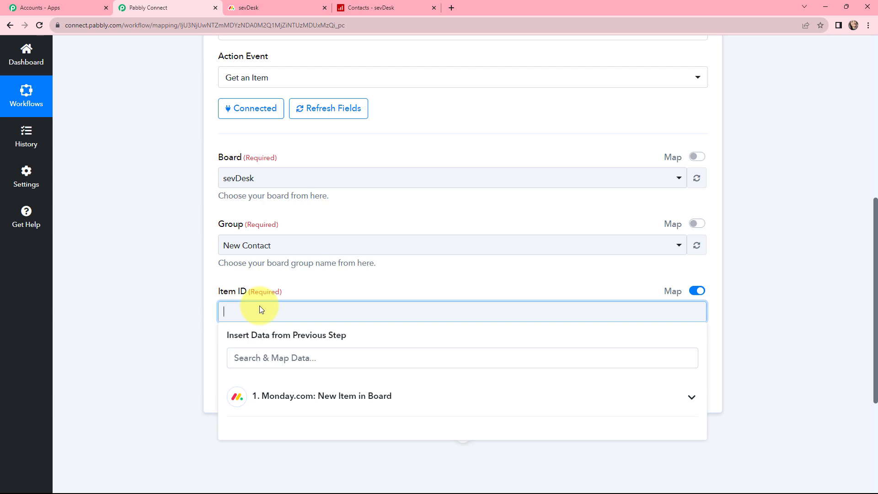
left_click(367, 406)
scroll(363, 421, "down", 3)
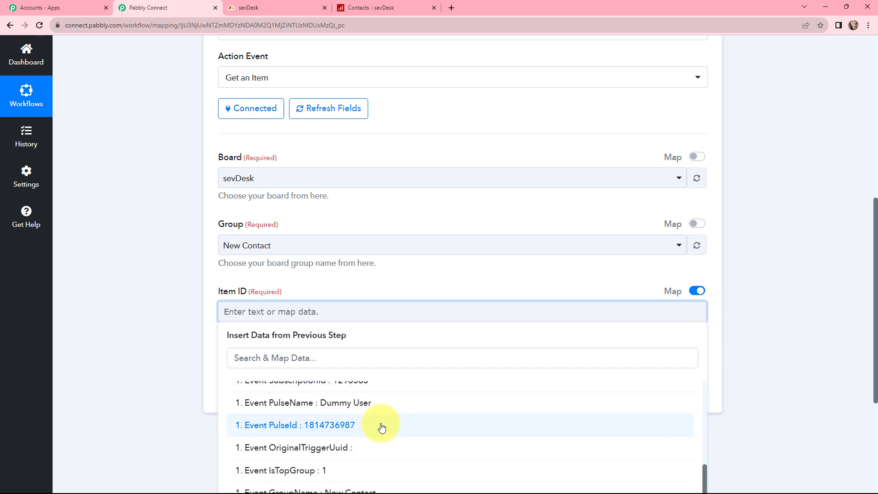
left_click(384, 425)
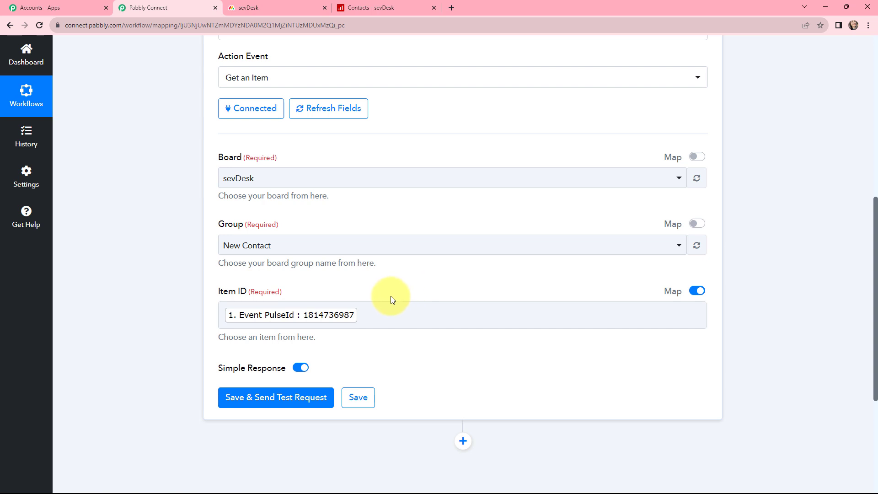
scroll(389, 300, "down", 1)
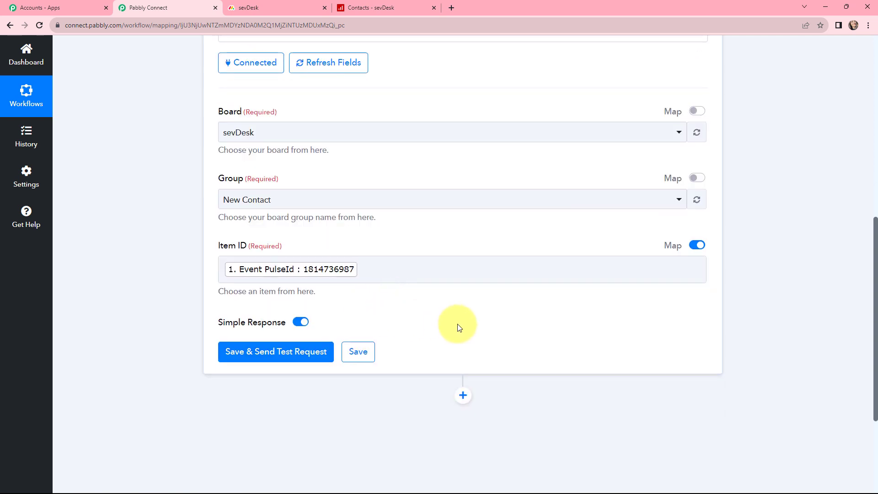
left_click(283, 352)
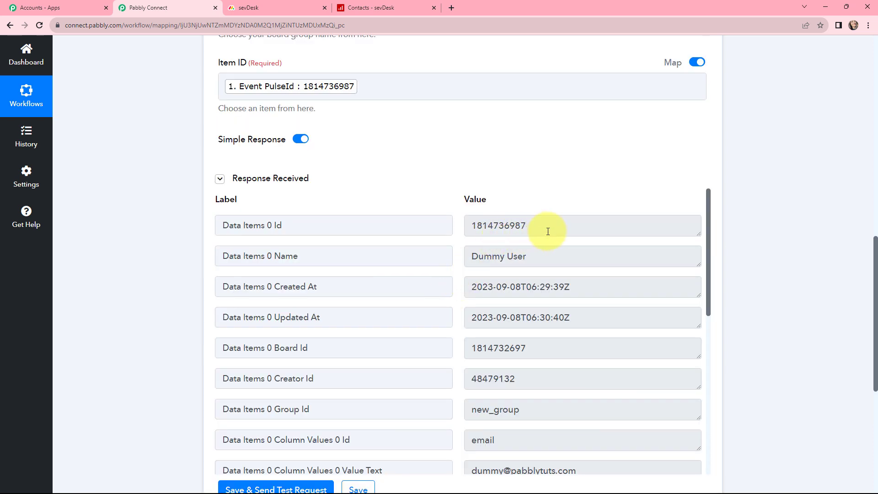
- Examine the Get an Item response, checking the item ID, name, creation time, email and phone values
left_click_drag(548, 231, 463, 230)
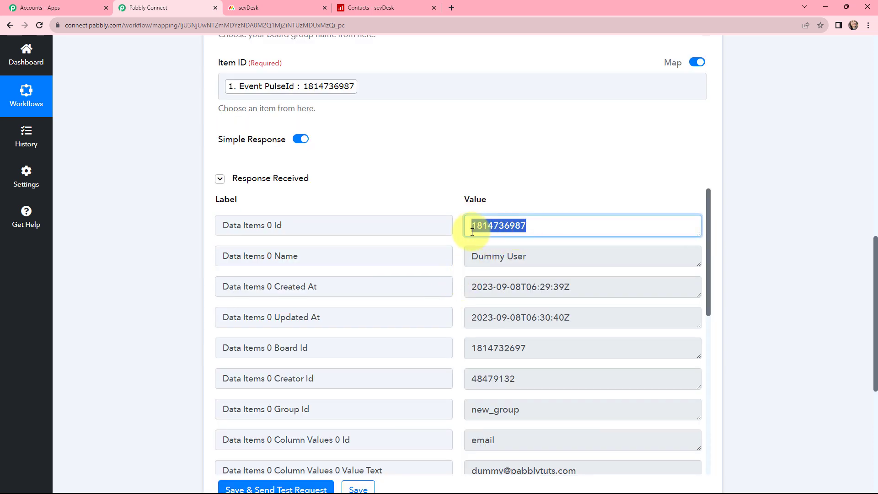
left_click_drag(536, 250, 463, 249)
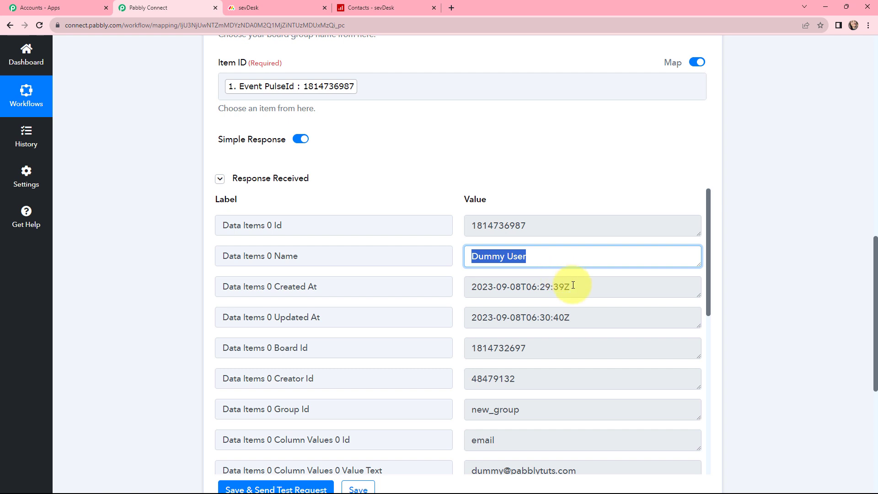
left_click_drag(573, 285, 463, 286)
left_click(462, 287)
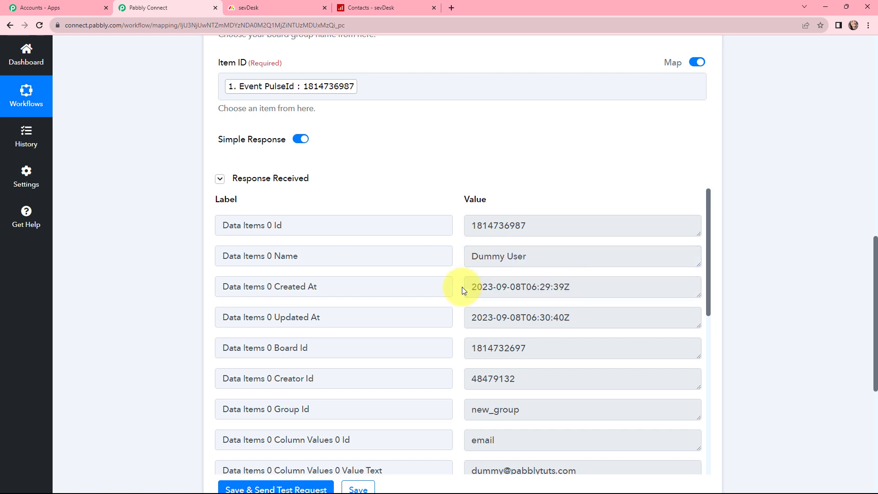
scroll(462, 286, "down", 3)
left_click_drag(584, 289, 473, 288)
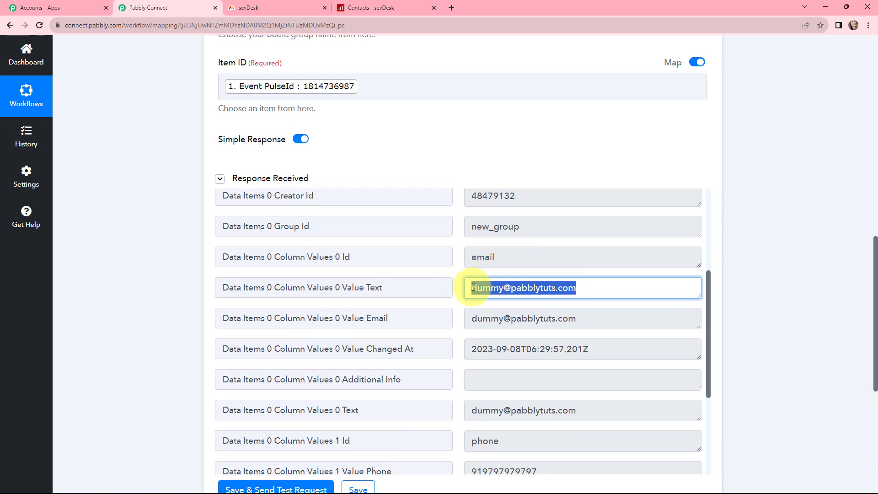
left_click(456, 309)
scroll(462, 319, "down", 3)
left_click_drag(563, 334, 443, 330)
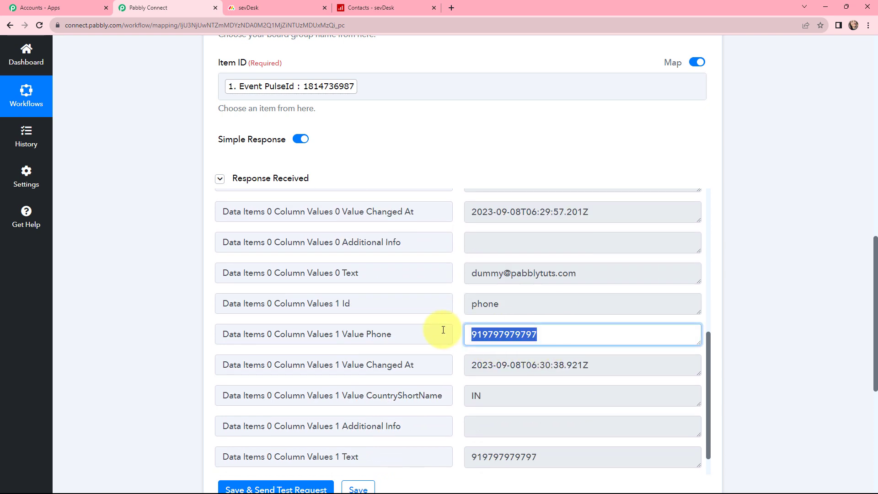
- Set the next action's app to sevDesk and its action event to Add Contact as Person
left_click(460, 315)
scroll(460, 319, "up", 3)
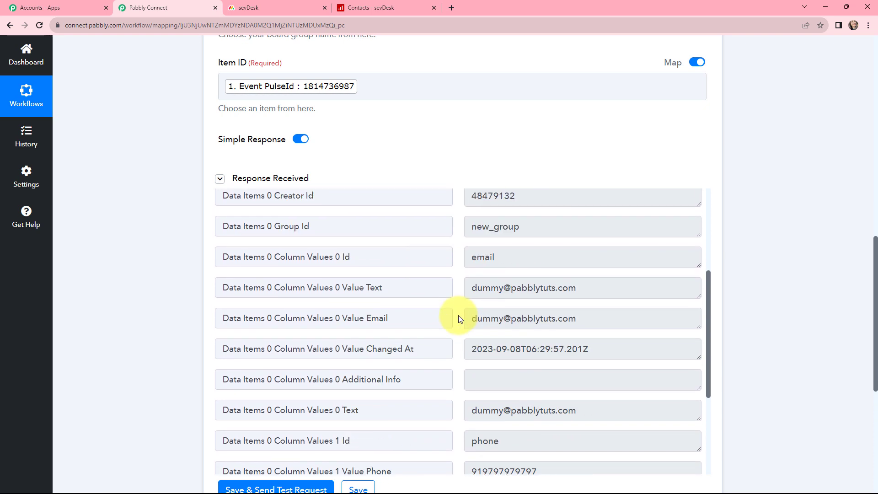
scroll(459, 319, "up", 3)
scroll(457, 320, "up", 1)
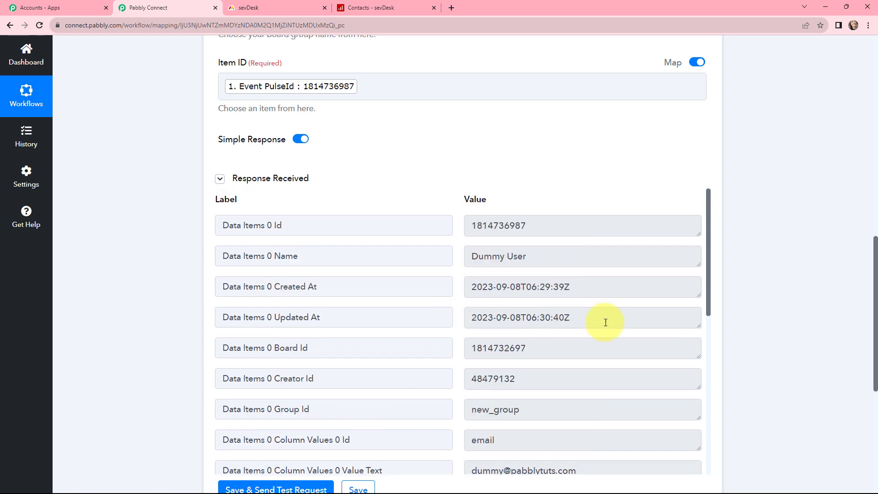
scroll(606, 322, "down", 10)
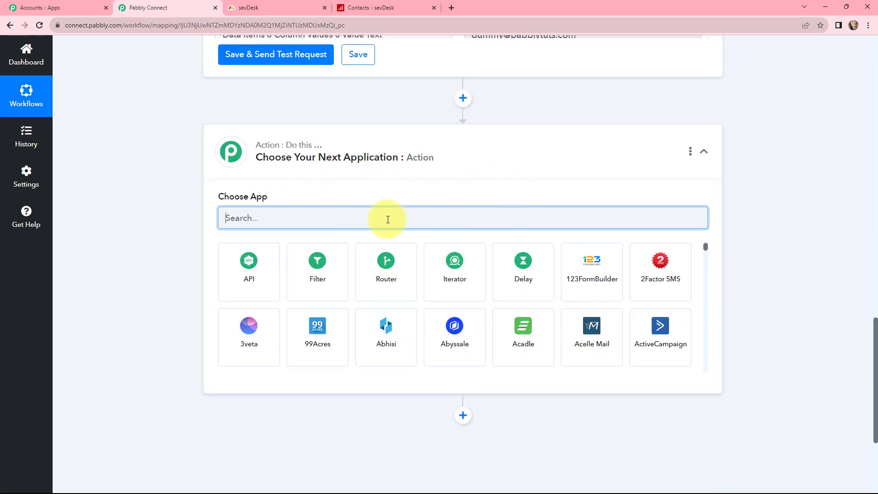
type("sevdes")
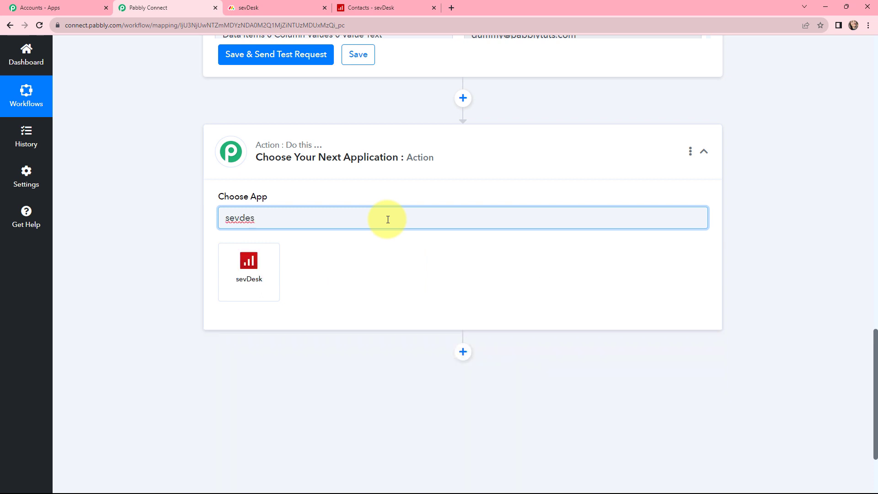
left_click(255, 268)
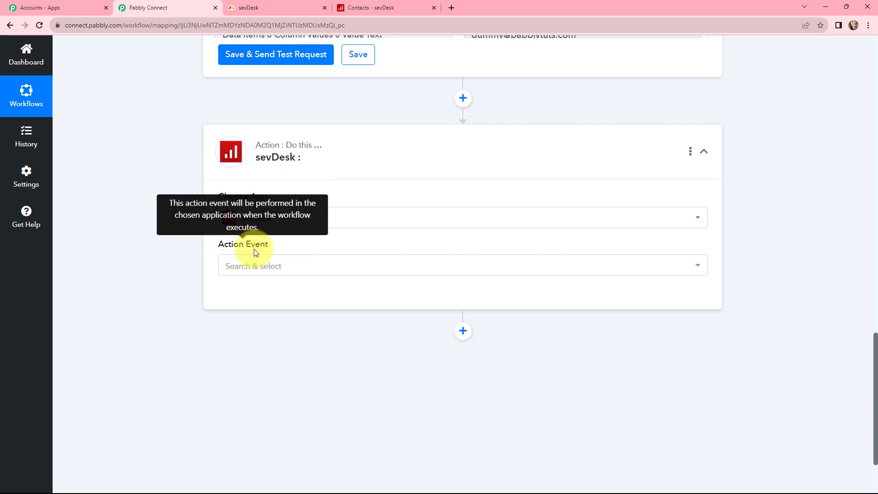
left_click(281, 266)
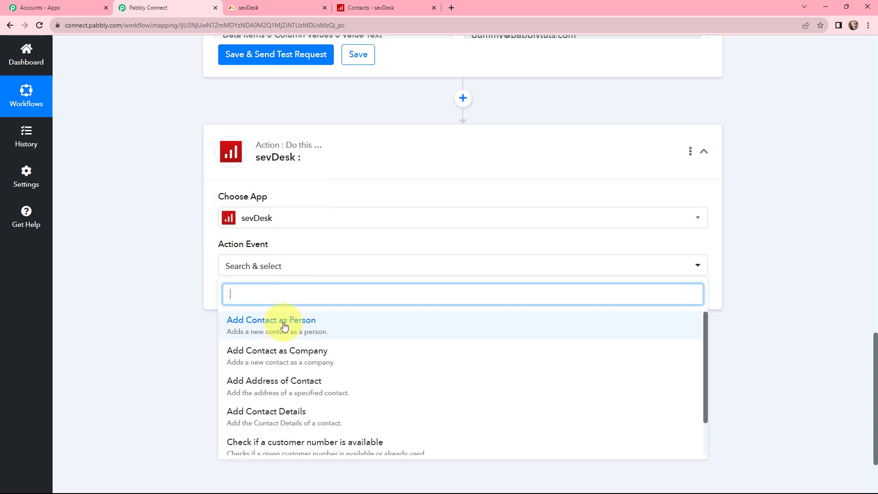
left_click(331, 328)
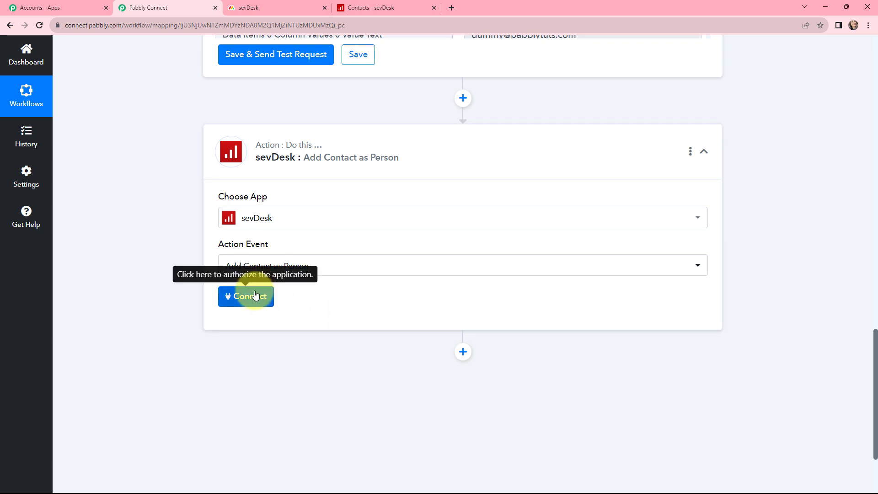
- Start adding a new sevDesk connection for the action and read the instructions for finding the API token
left_click(247, 297)
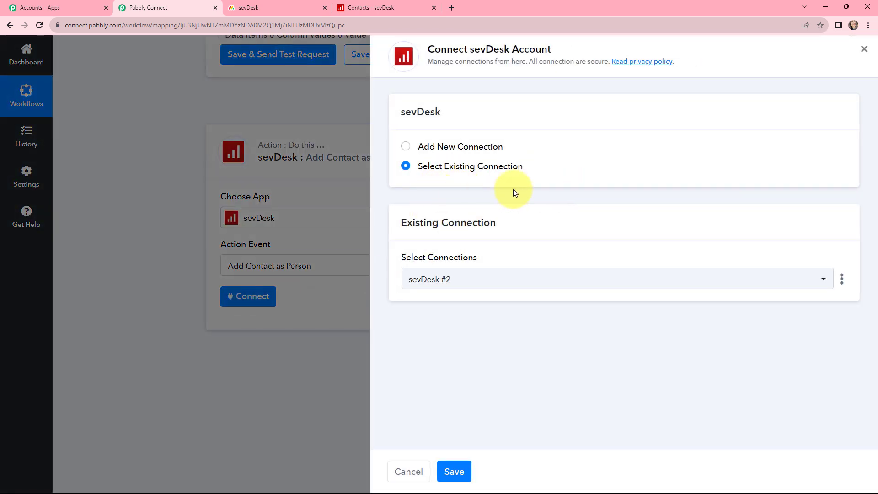
left_click(406, 146)
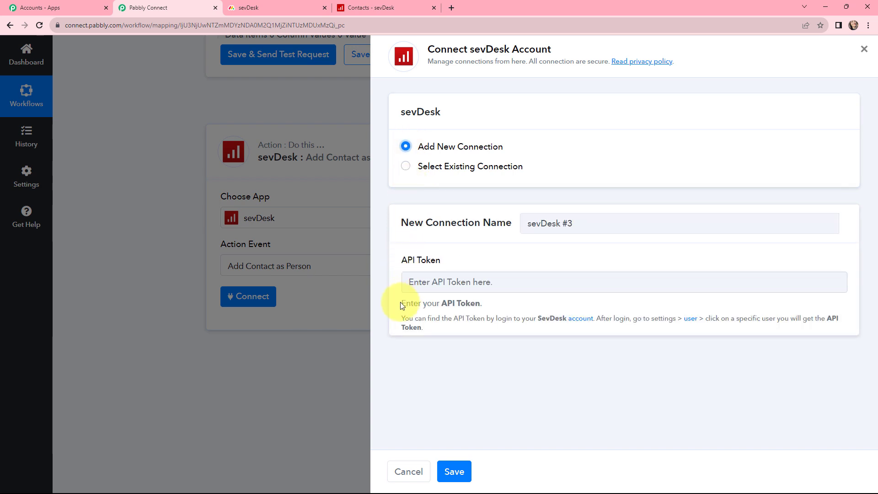
left_click_drag(402, 305, 440, 327)
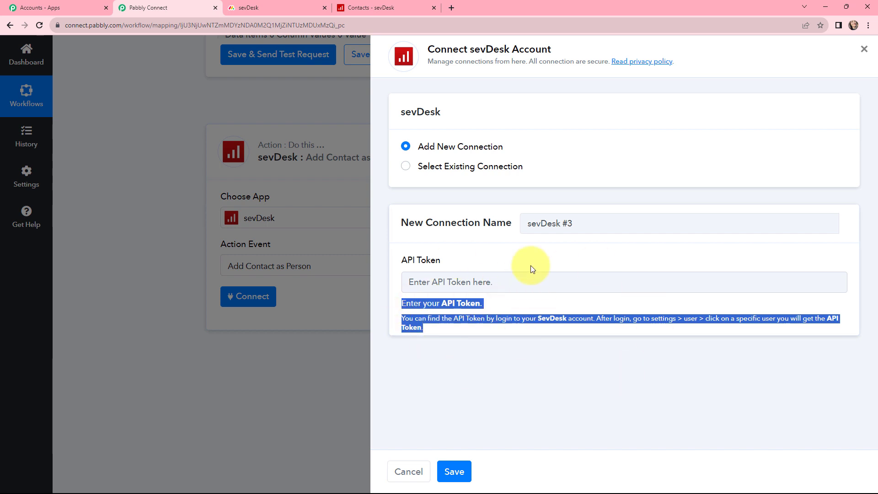
- Switch to sevDesk and open the administrator's entry in the user settings to access the API token
left_click(385, 2)
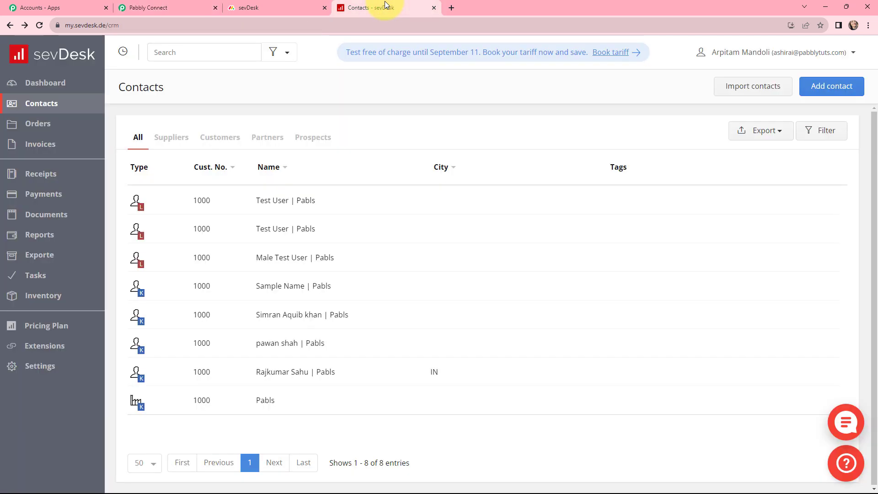
left_click(49, 365)
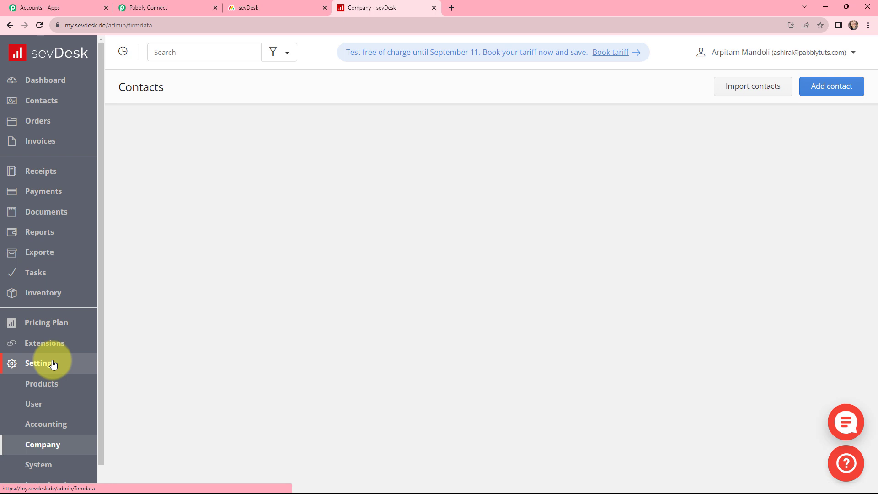
left_click(47, 407)
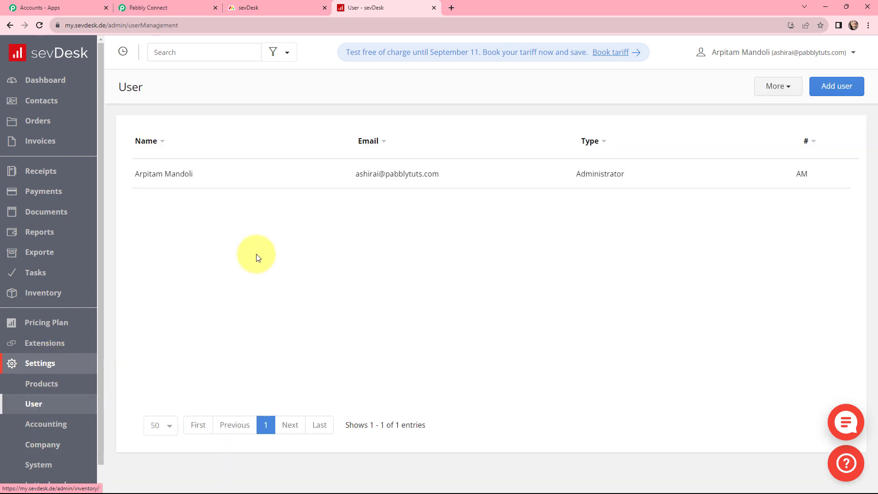
left_click(283, 182)
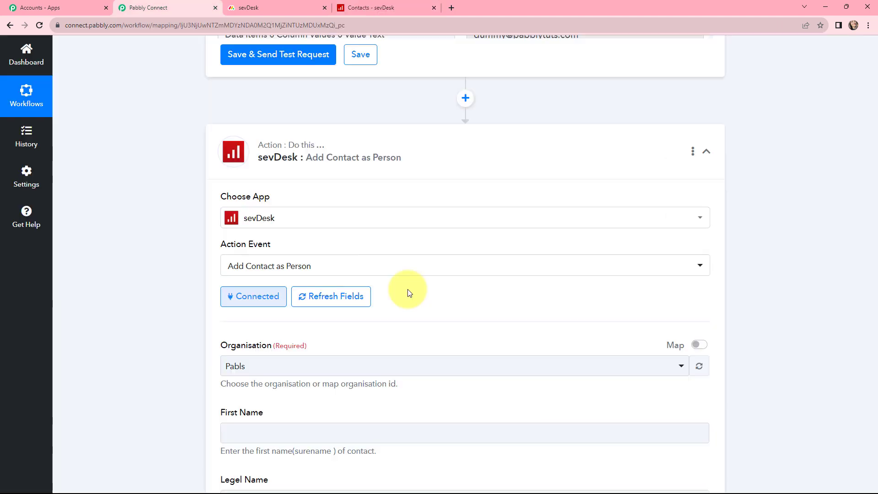
- Select Pabls as the organisation in the sevDesk Add Contact as Person action
scroll(470, 241, "down", 4)
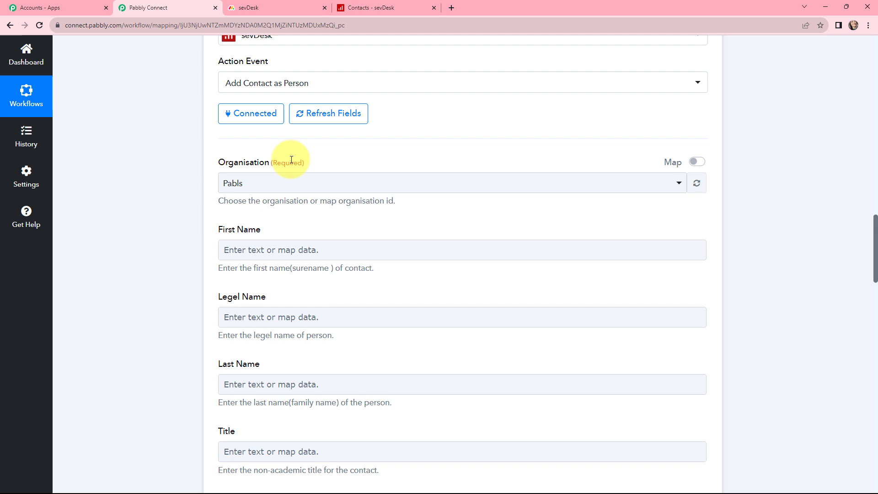
left_click(290, 185)
left_click(287, 237)
scroll(329, 164, "down", 2)
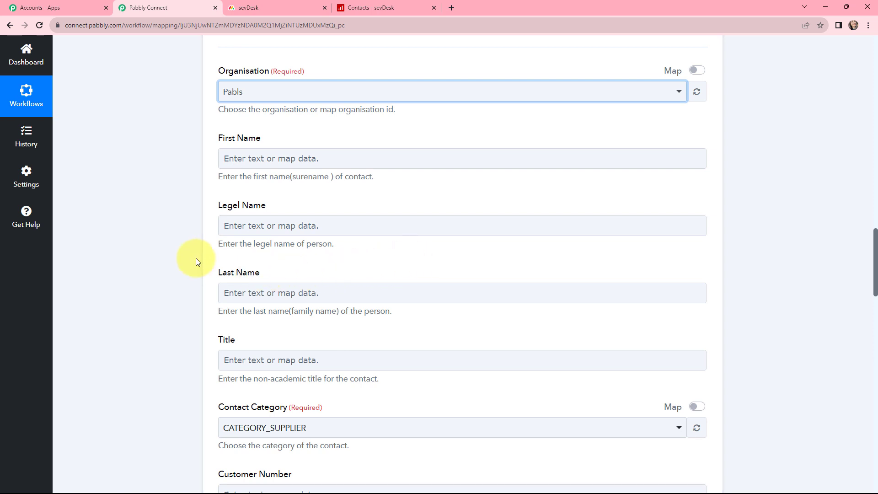
left_click(264, 158)
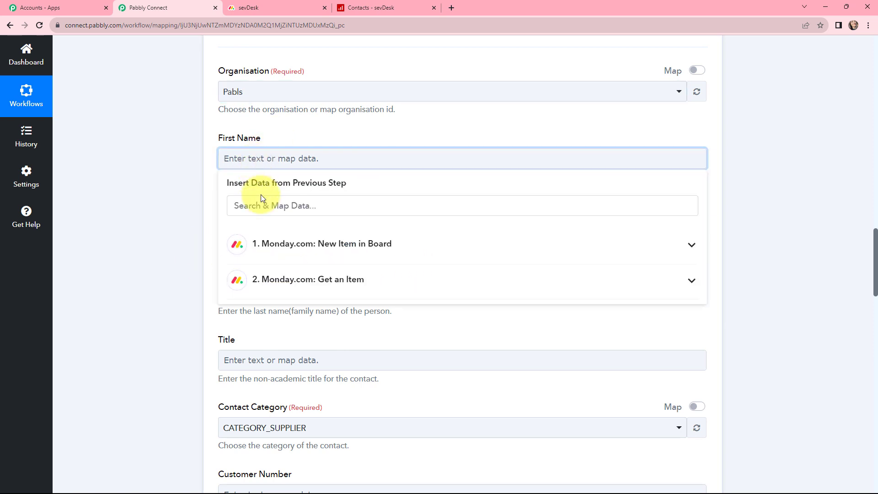
left_click(375, 283)
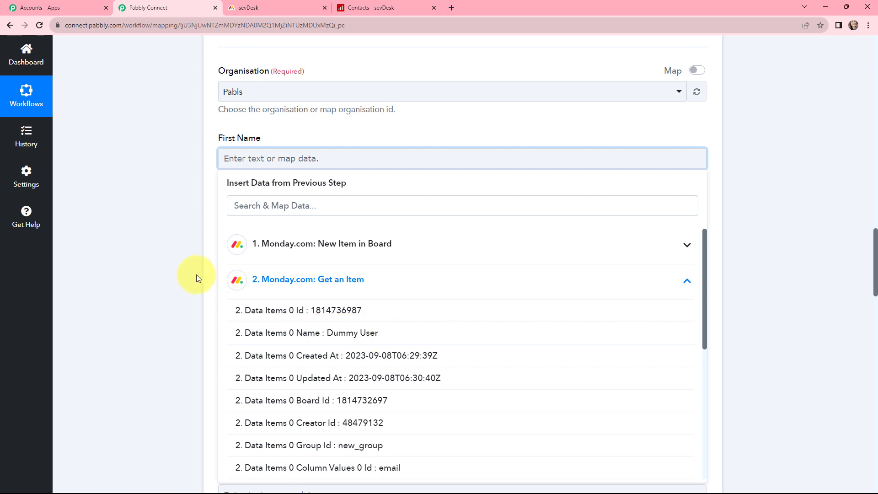
left_click(186, 261)
- Insert a Text Formatter by Pabbly action with the Split Text event before the sevDesk action and connect it
scroll(446, 302, "up", 8)
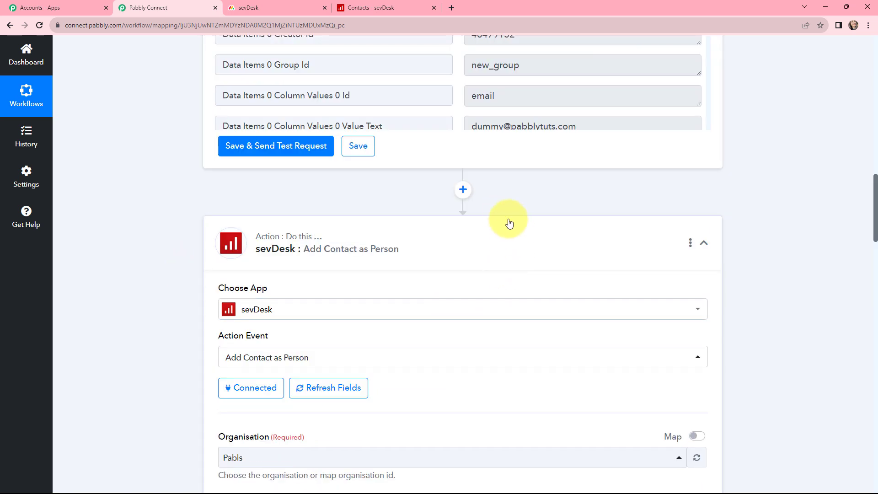
left_click(464, 190)
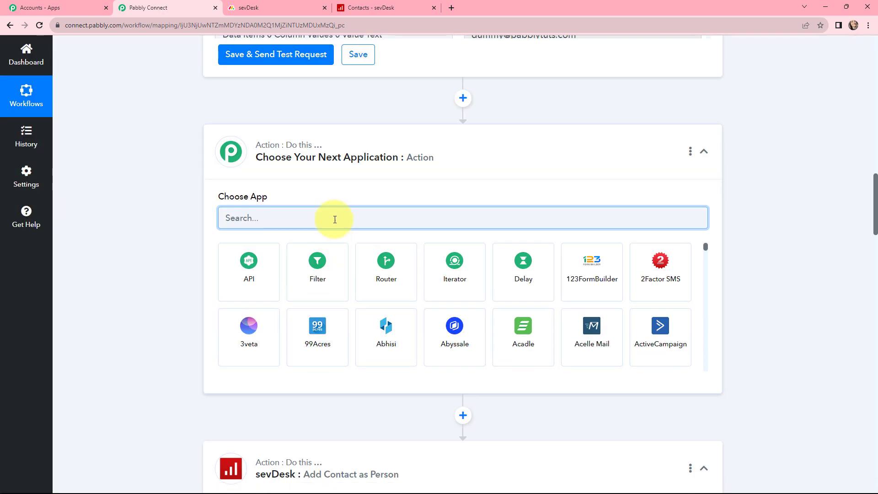
type("text")
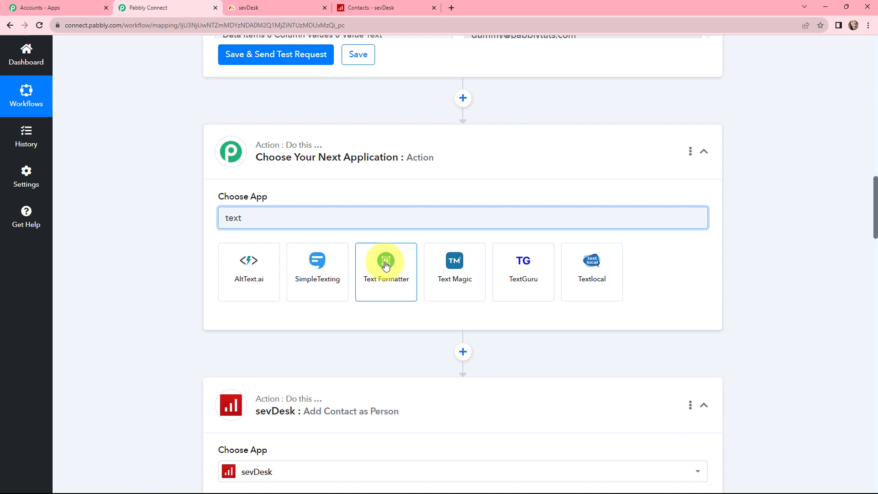
left_click(386, 265)
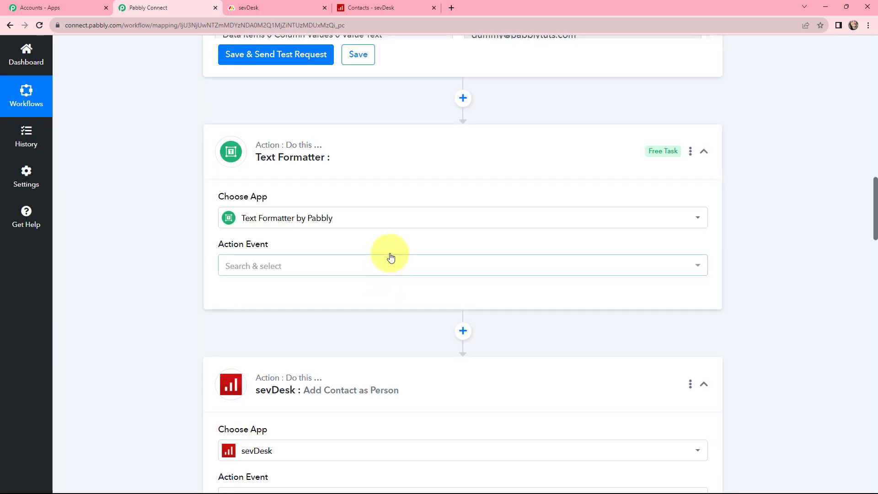
left_click(264, 266)
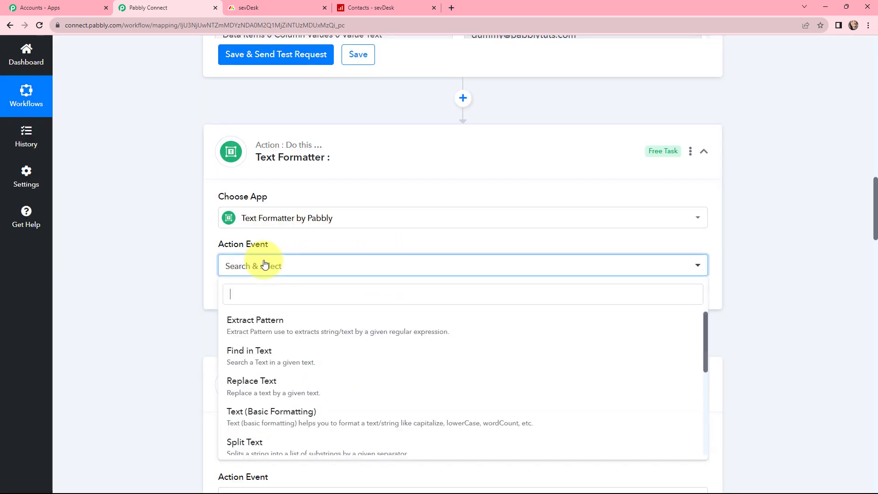
scroll(279, 366, "down", 2)
left_click(268, 407)
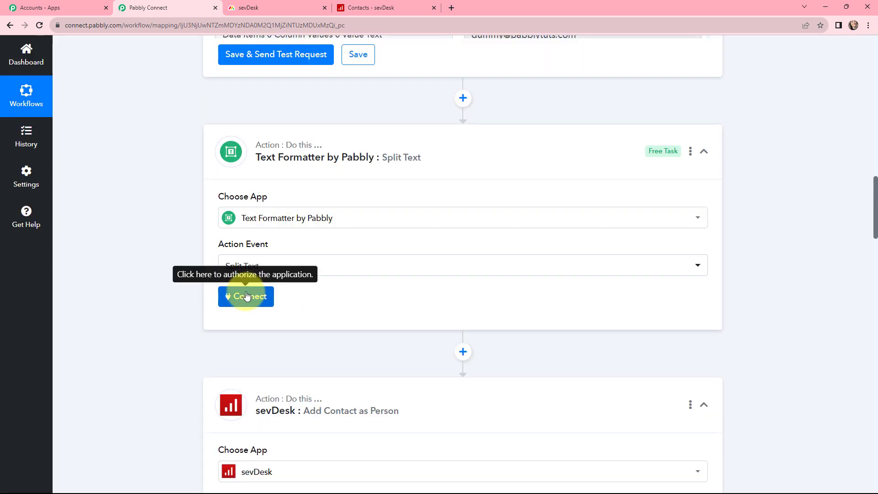
left_click(247, 297)
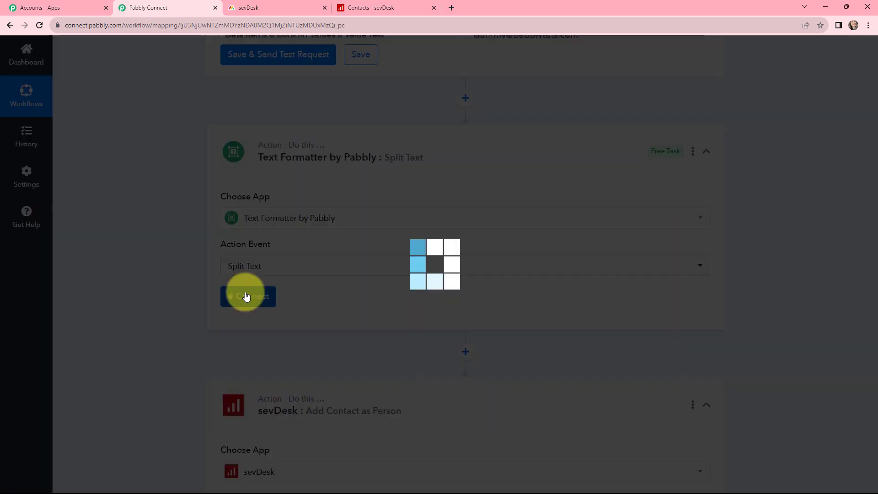
- Map Text to Split to the Get an Item step's Data Items 0 Name and set the separator to {{space}}
scroll(401, 246, "down", 5)
left_click(314, 137)
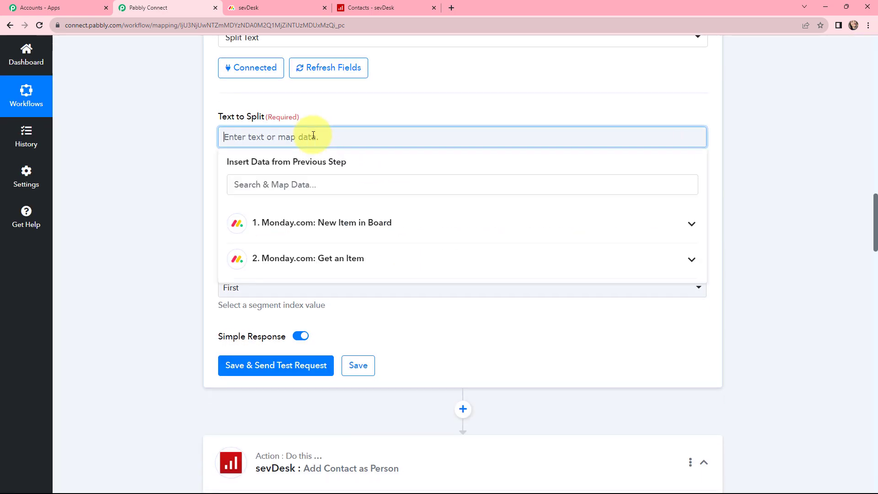
left_click(310, 258)
left_click(358, 311)
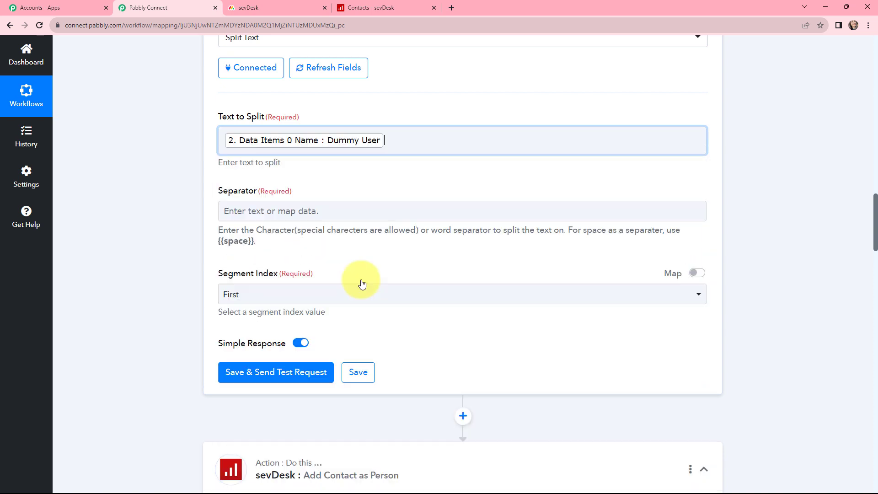
left_click(382, 111)
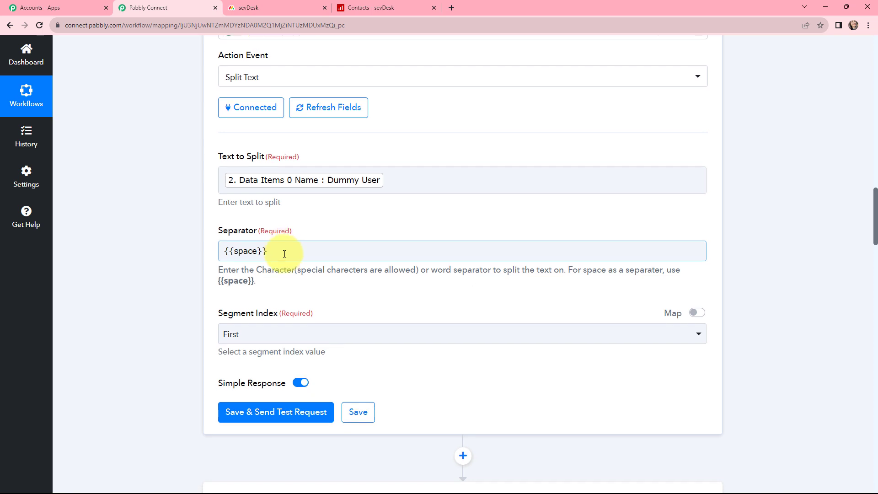
- Set the Segment Index to All, save and send a test request, and check the split name results
scroll(339, 241, "down", 1)
scroll(243, 247, "down", 1)
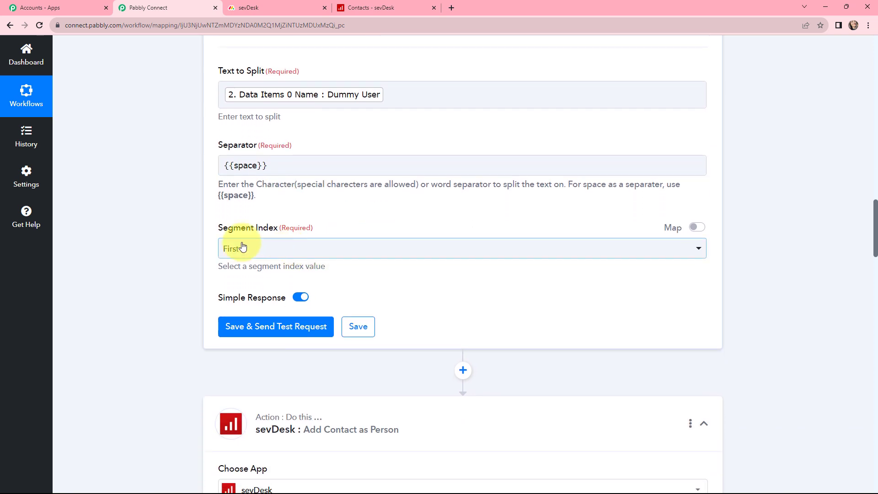
left_click(280, 253)
left_click(262, 387)
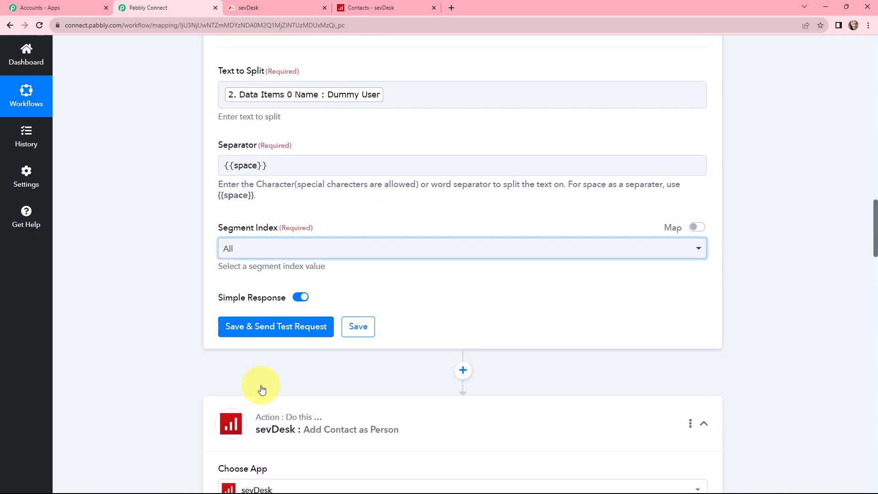
left_click(261, 327)
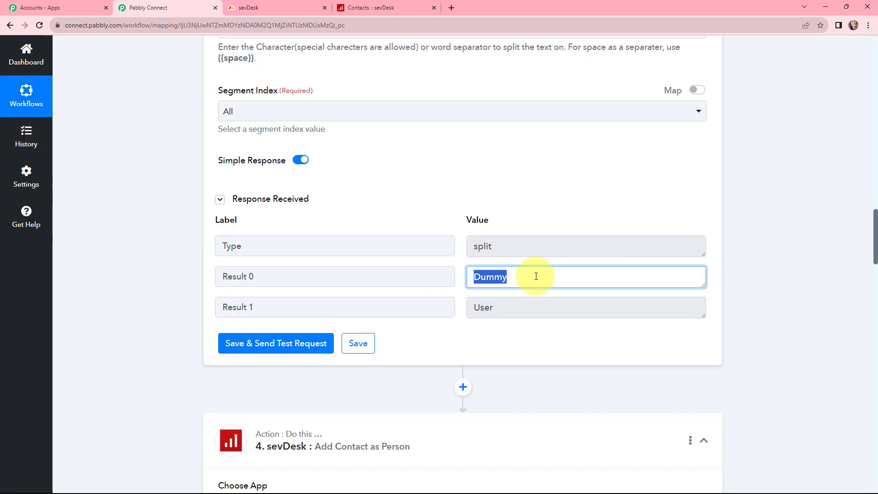
double_click(521, 310)
left_click(460, 308)
- Map the sevDesk contact's First Name to Result 0 of the Split Text step
scroll(458, 309, "down", 8)
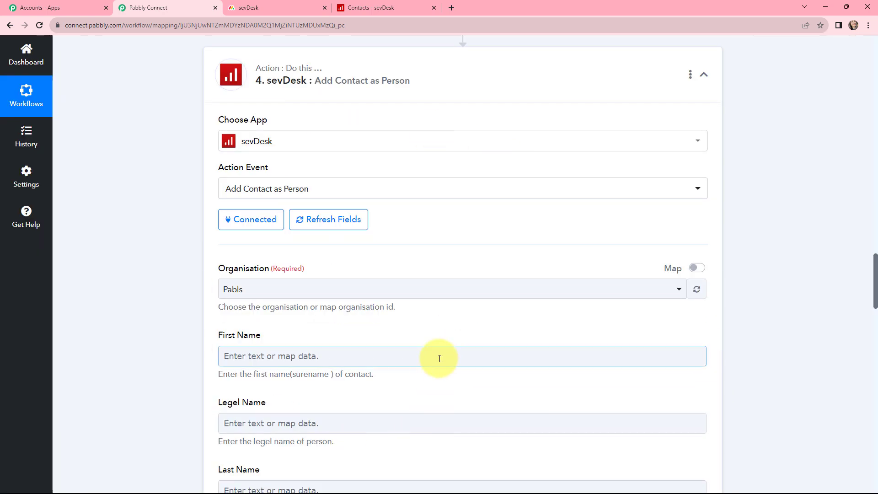
scroll(430, 302, "down", 2)
left_click(249, 264)
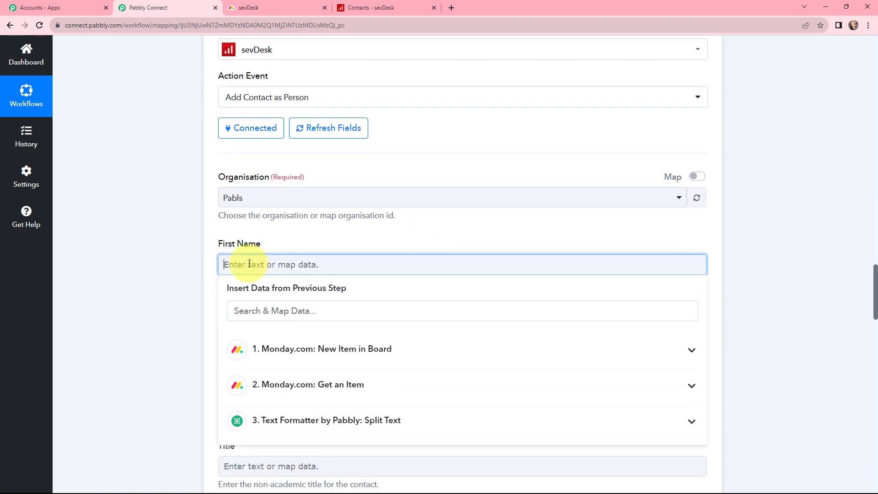
left_click(299, 414)
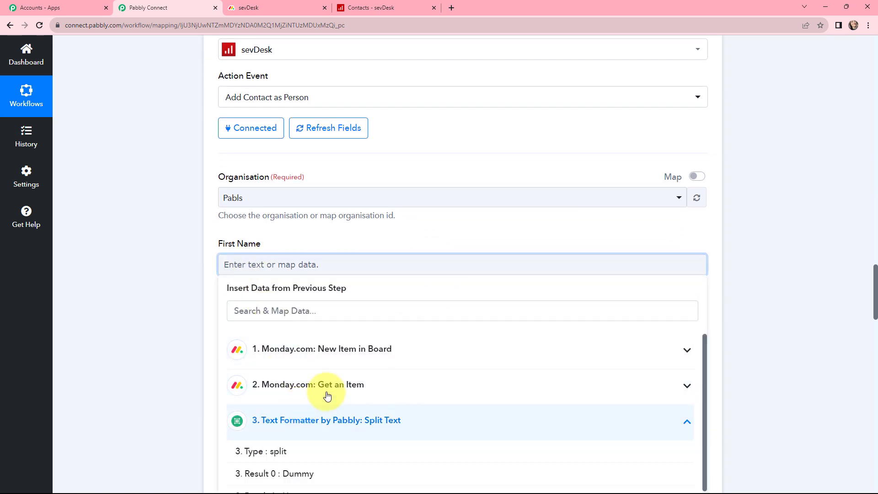
left_click(321, 464)
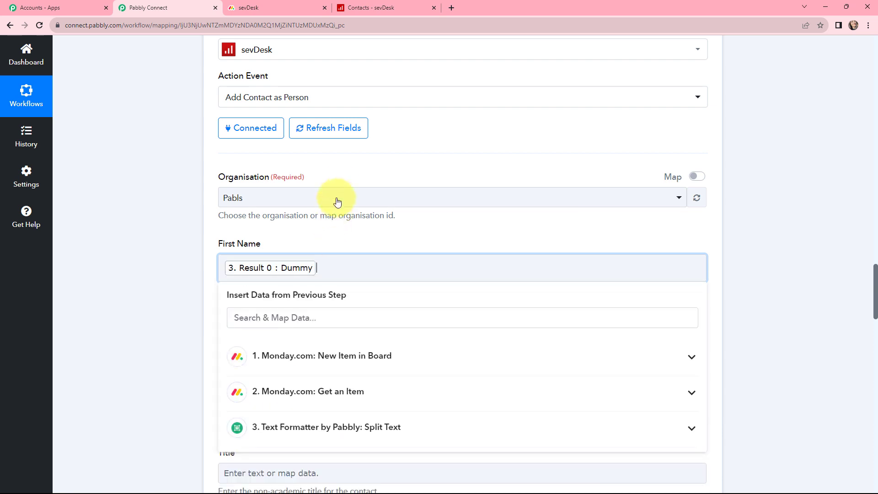
- Map the sevDesk contact's Last Name to Result 1 of the Split Text step
left_click(310, 239)
scroll(311, 240, "down", 2)
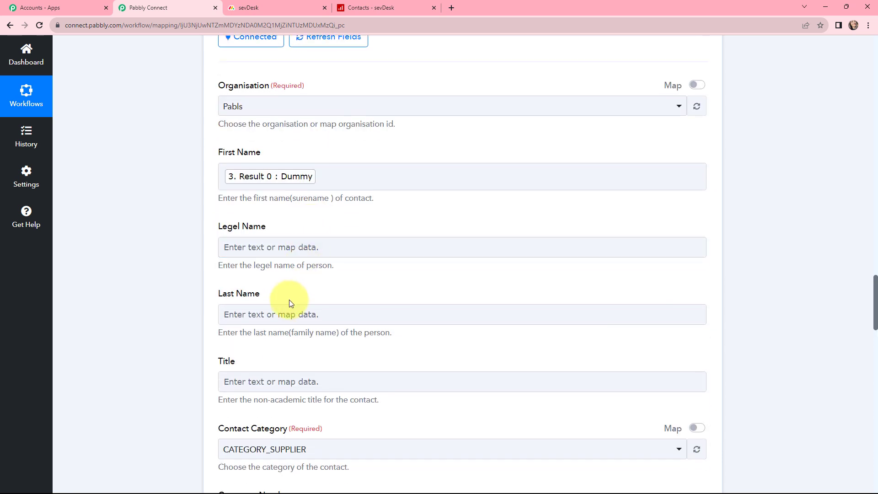
left_click(287, 314)
scroll(329, 384, "down", 2)
left_click(336, 387)
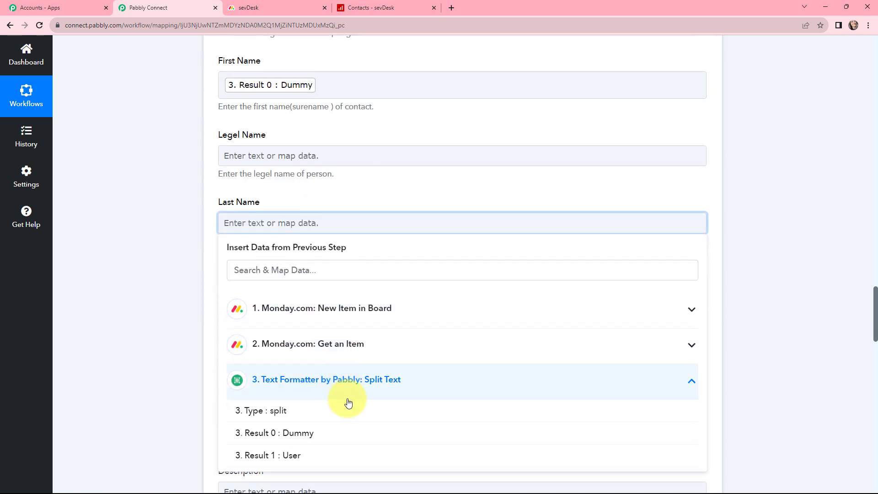
left_click(319, 453)
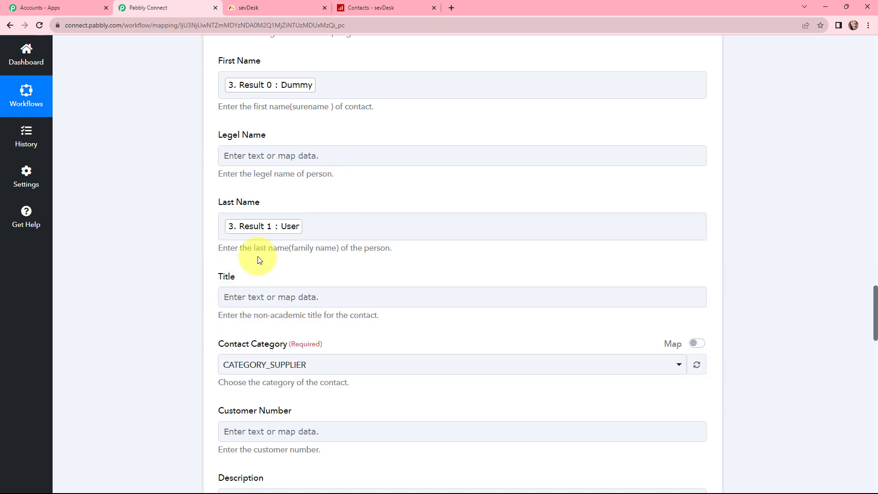
- Set the sevDesk contact's Contact Category to CATEGORY_CUSTOMER
scroll(316, 243, "down", 4)
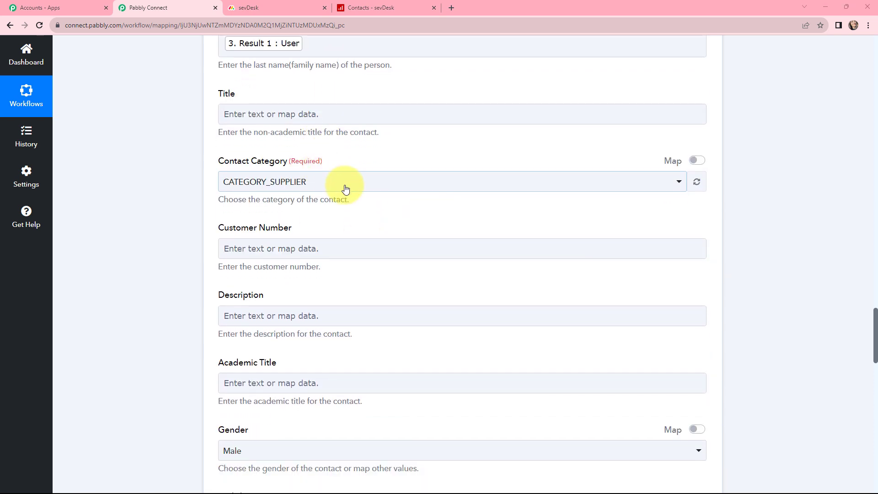
left_click(345, 186)
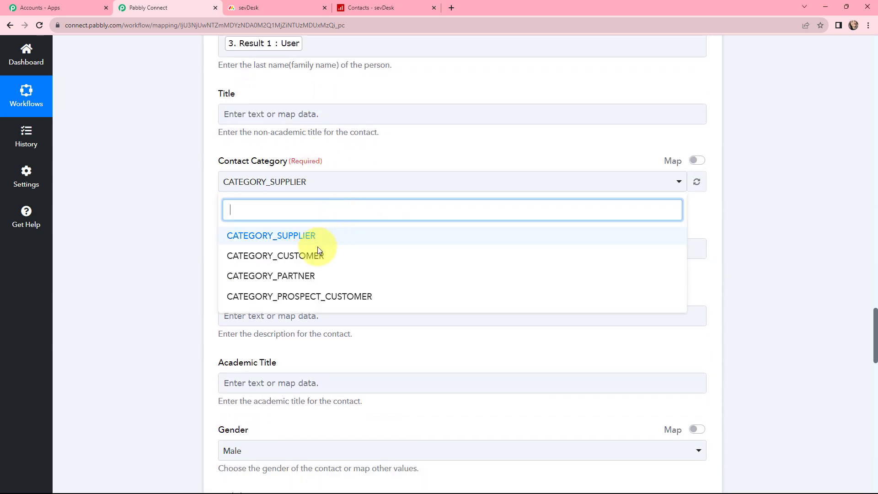
left_click(312, 257)
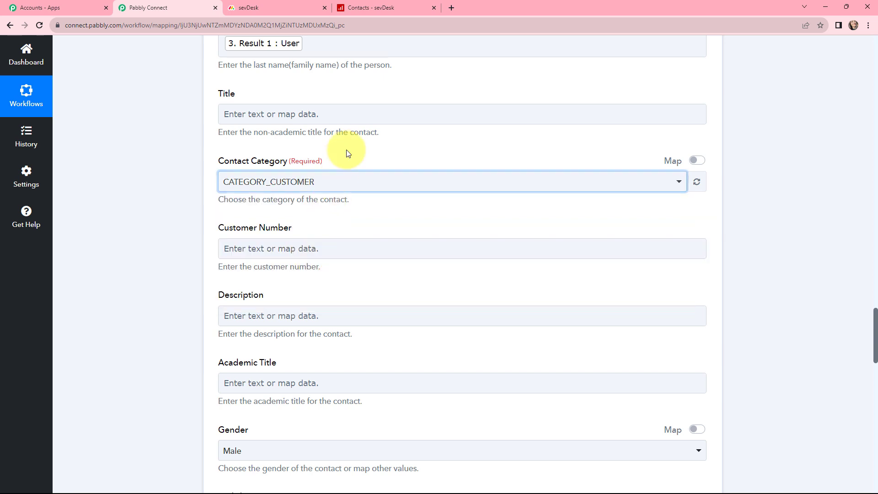
- Map Customer Number to the Get an Item step's Data Items 0 Column Values 1 Value Phone and compare with the Monday.com board
scroll(348, 153, "down", 2)
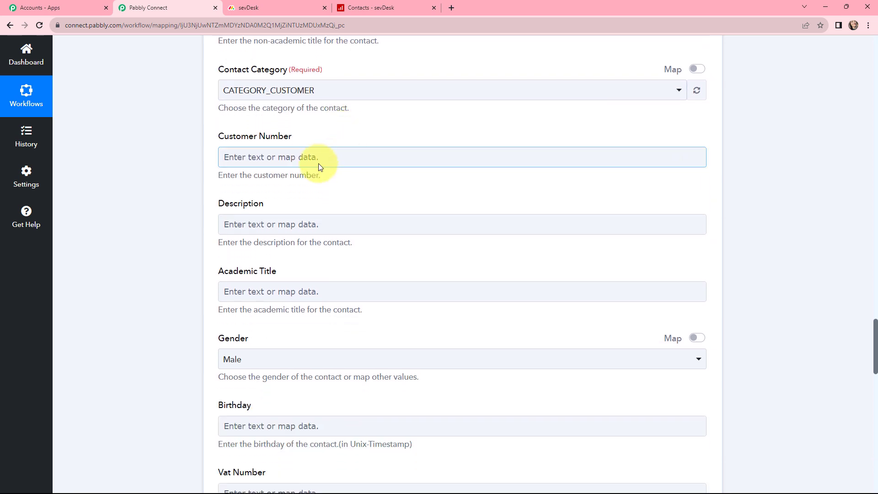
left_click(323, 163)
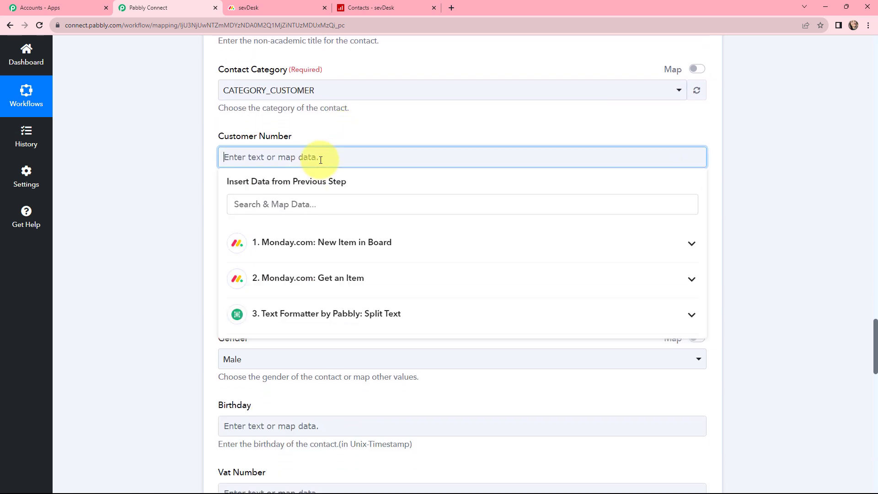
left_click(325, 284)
scroll(349, 315, "down", 5)
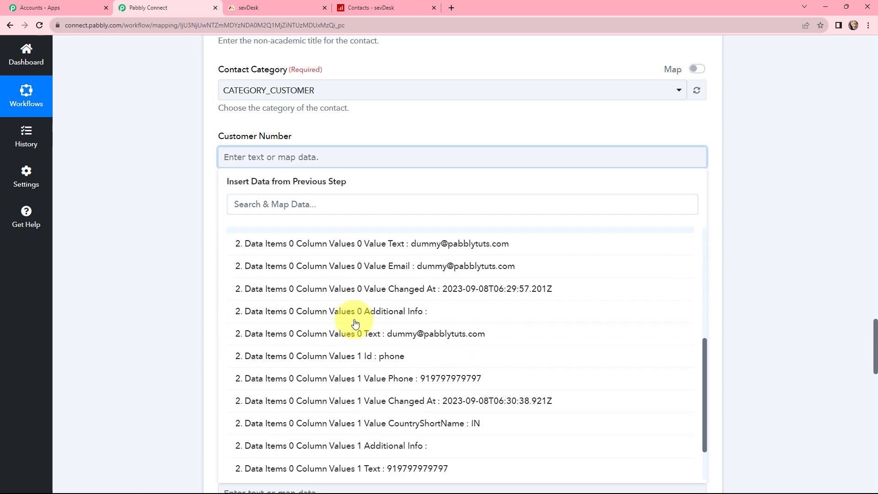
left_click(430, 350)
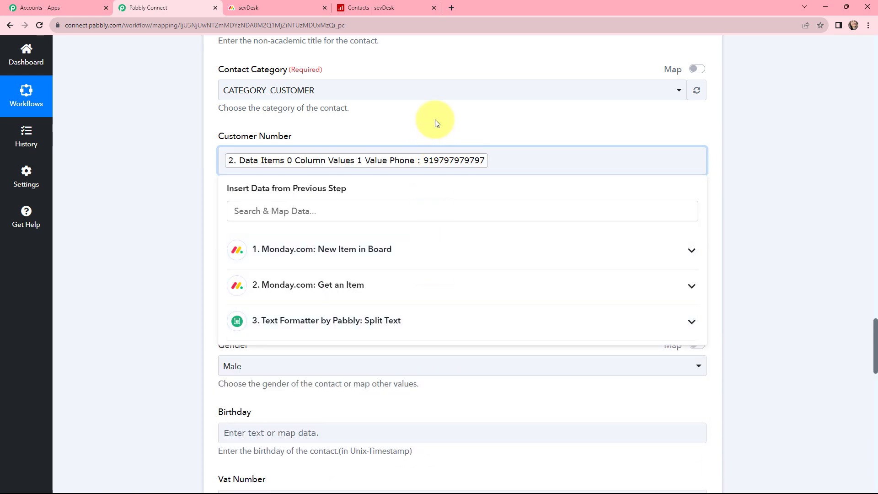
left_click(206, 123)
scroll(207, 122, "down", 2)
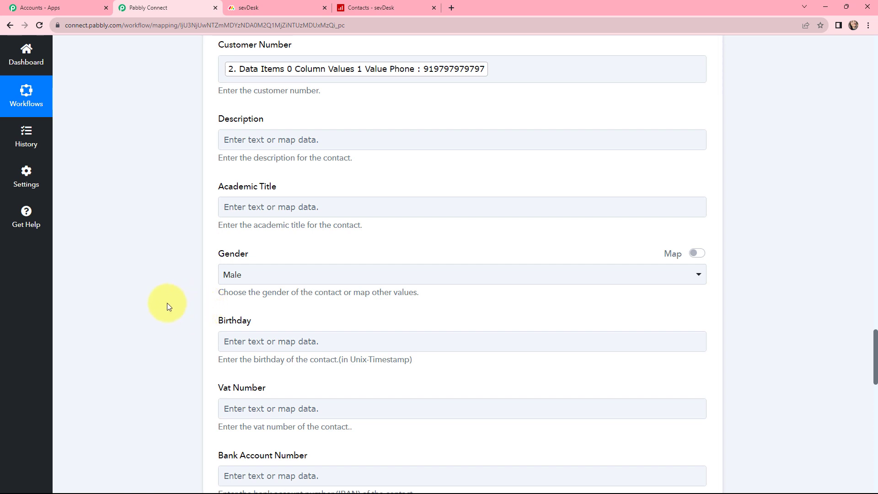
scroll(294, 297, "up", 1)
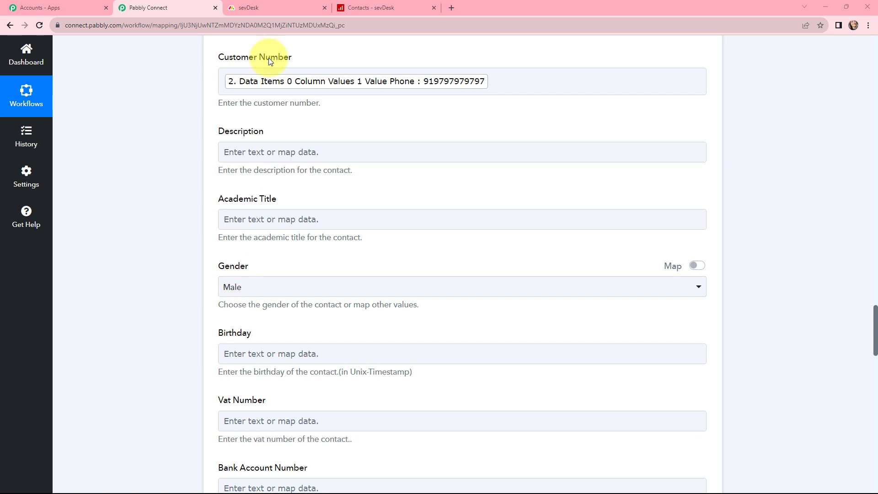
left_click(252, 3)
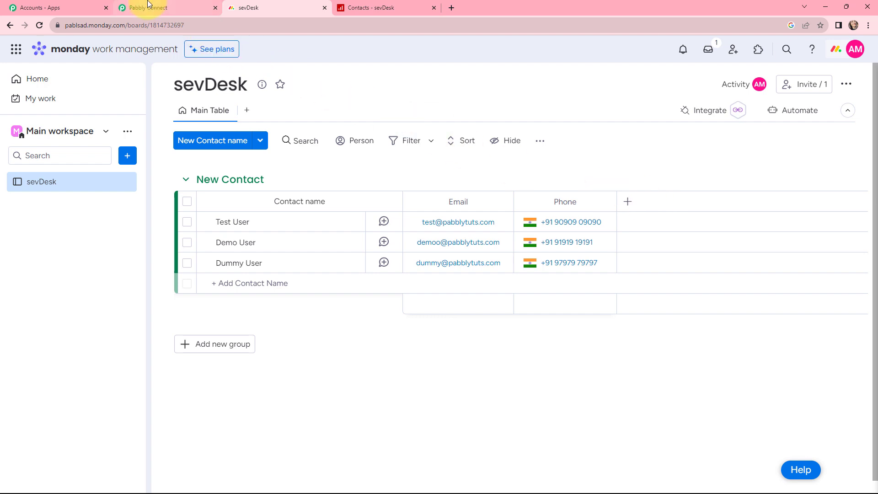
left_click(148, 4)
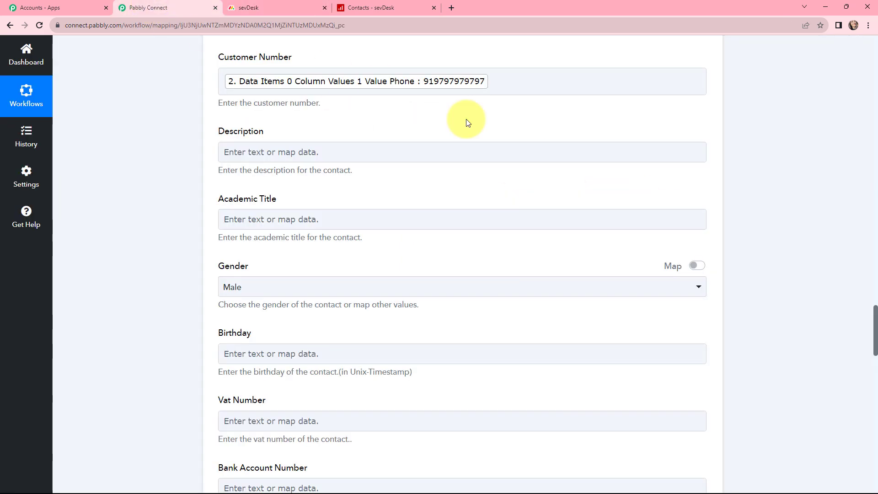
- Enable mapping for the sevDesk contact's Gender field and clear its value
left_click(698, 267)
left_click_drag(290, 286, 222, 295)
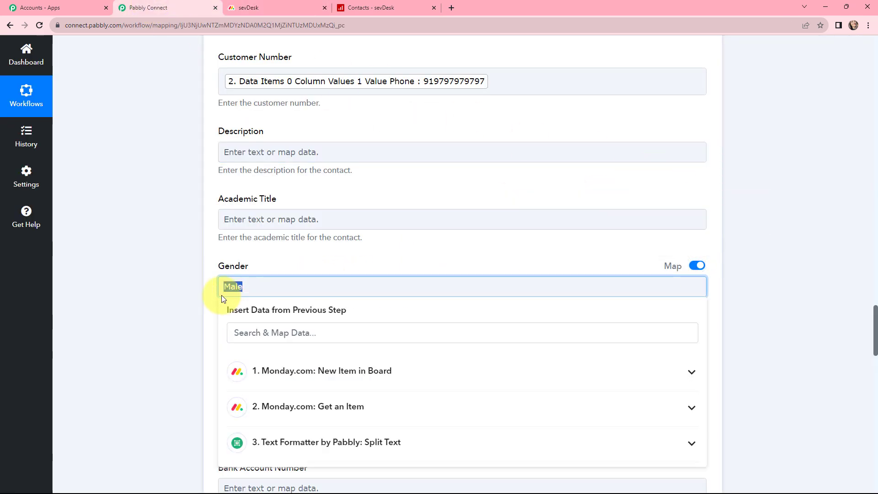
key("BackSpace")
scroll(223, 242, "down", 1)
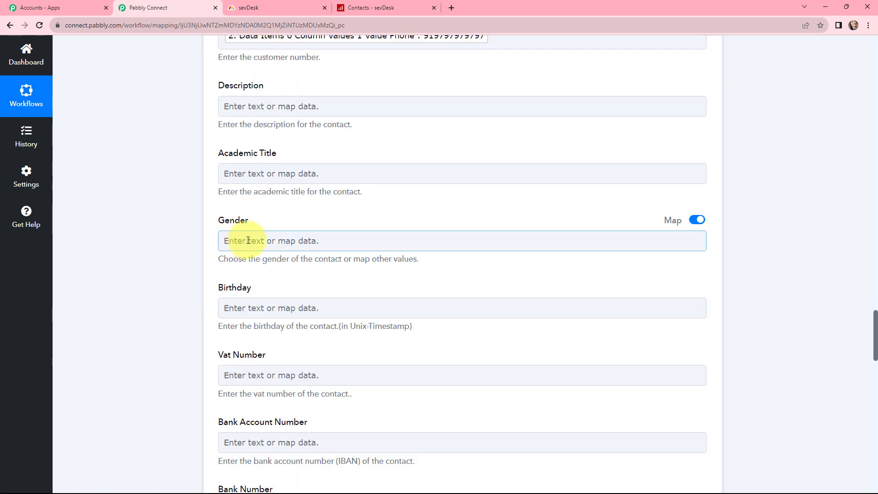
- Leave the remaining optional contact fields empty, save the Add Contact as Person action and send a test request
scroll(331, 230, "down", 5)
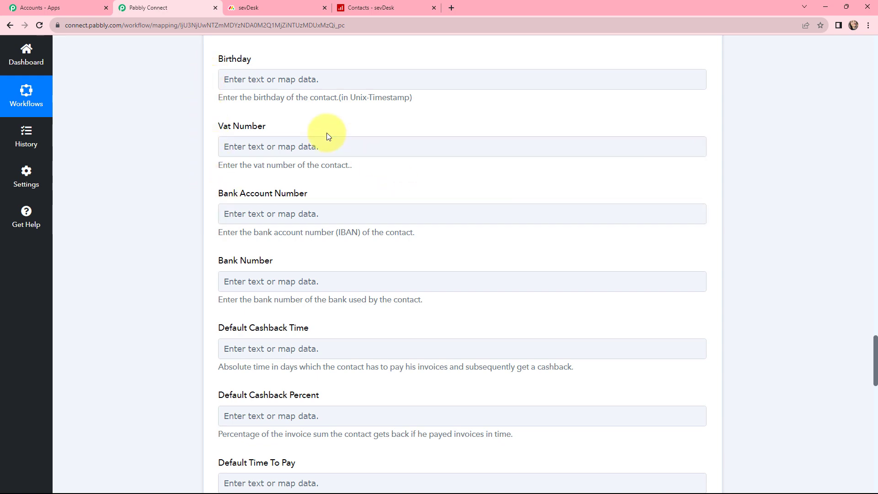
scroll(228, 361, "down", 3)
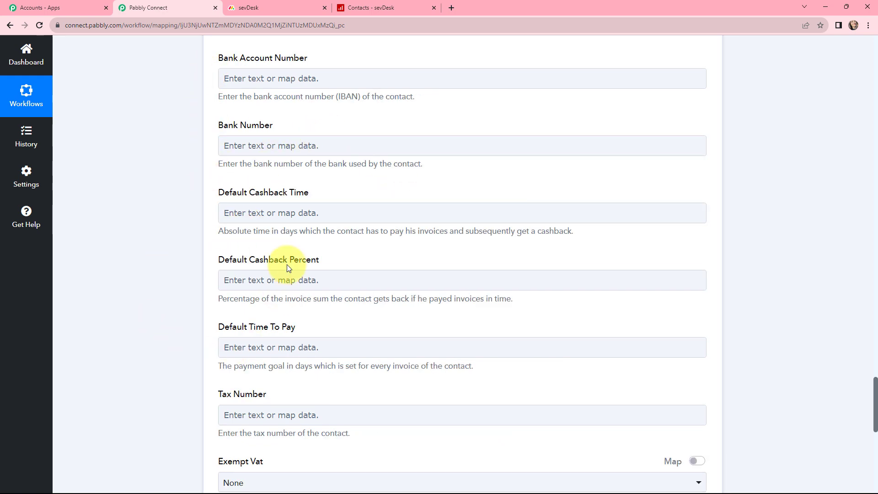
scroll(256, 263, "down", 5)
scroll(287, 265, "down", 4)
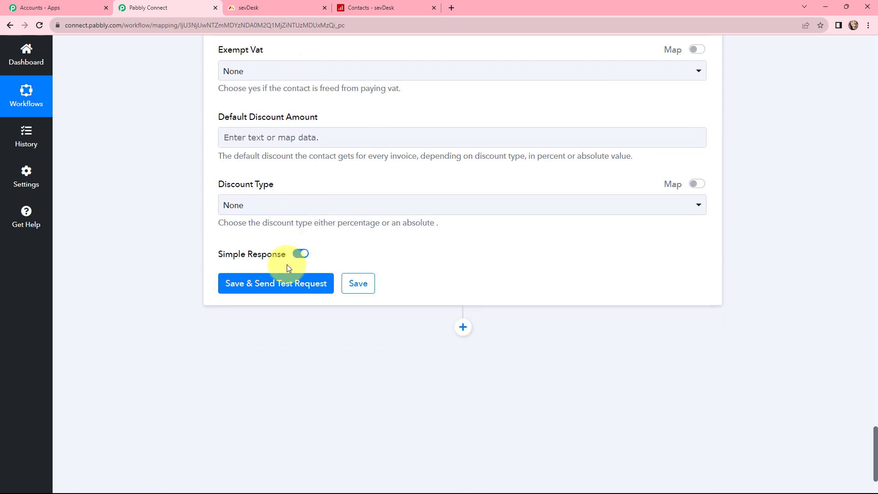
left_click(266, 283)
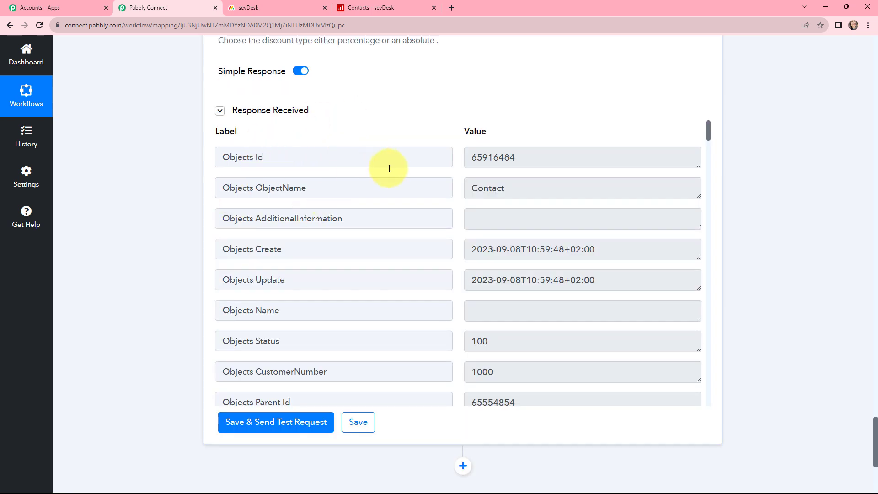
- Examine the sevDesk response's contact ID, creation time and name fields against the mapped contact fields
left_click_drag(517, 157, 513, 187)
left_click_drag(467, 251, 604, 241)
left_click(604, 240)
scroll(461, 274, "down", 2)
scroll(461, 274, "down", 5)
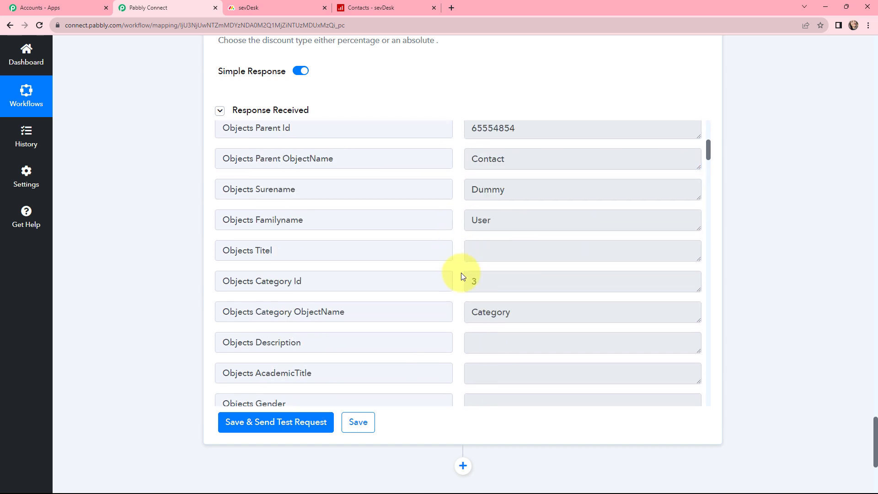
scroll(469, 222, "down", 8)
scroll(471, 226, "up", 9)
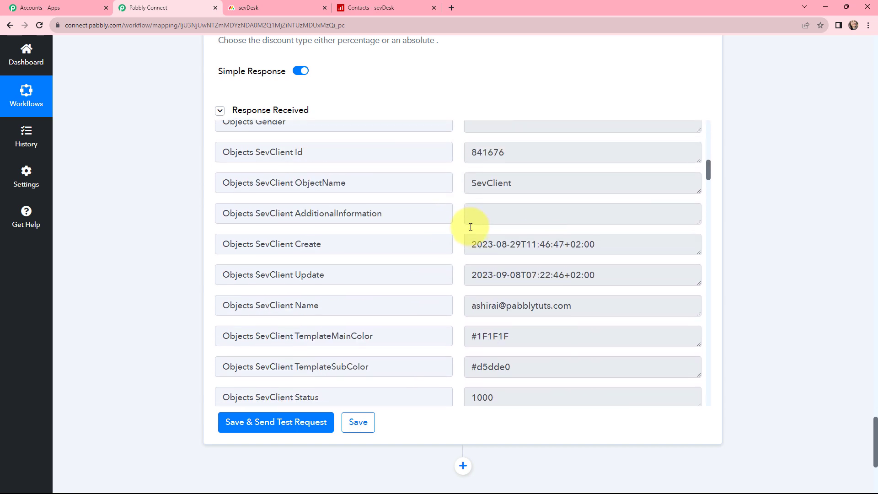
scroll(471, 227, "up", 10)
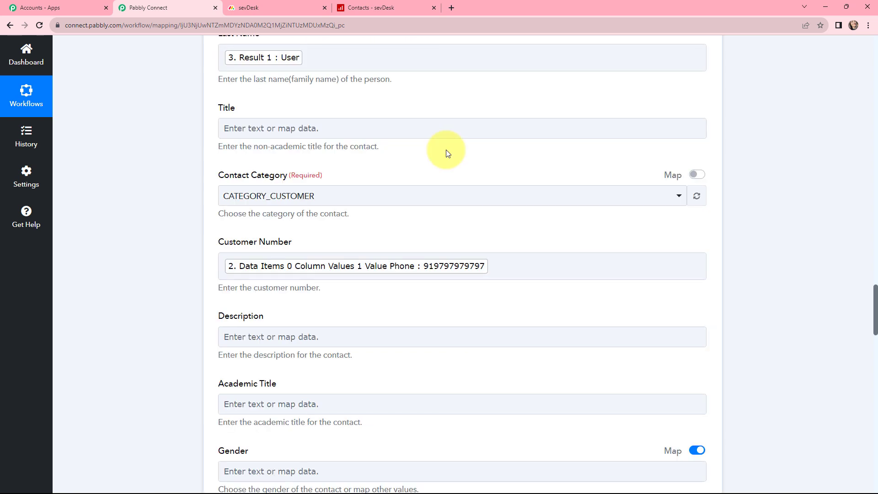
scroll(448, 153, "up", 2)
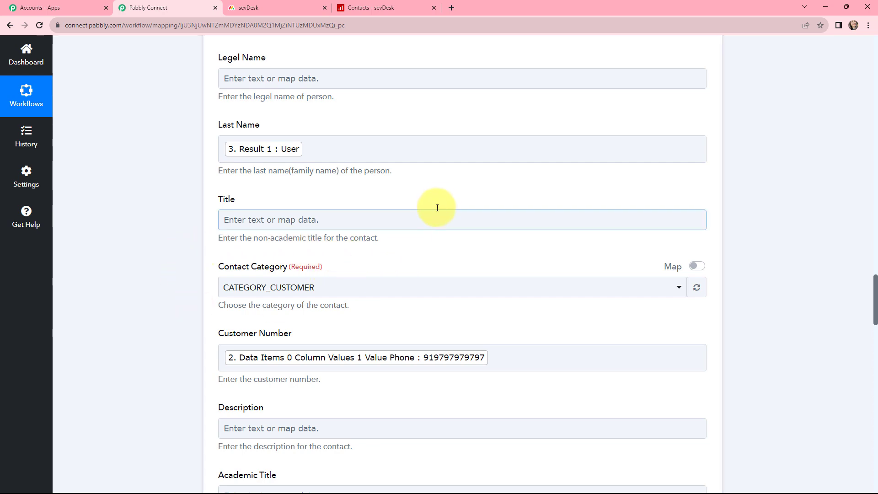
- Add a sevDesk action with the Add Contact Details event at the workflow's end and connect it through the existing connection sevDesk #3
scroll(439, 201, "down", 20)
left_click(463, 236)
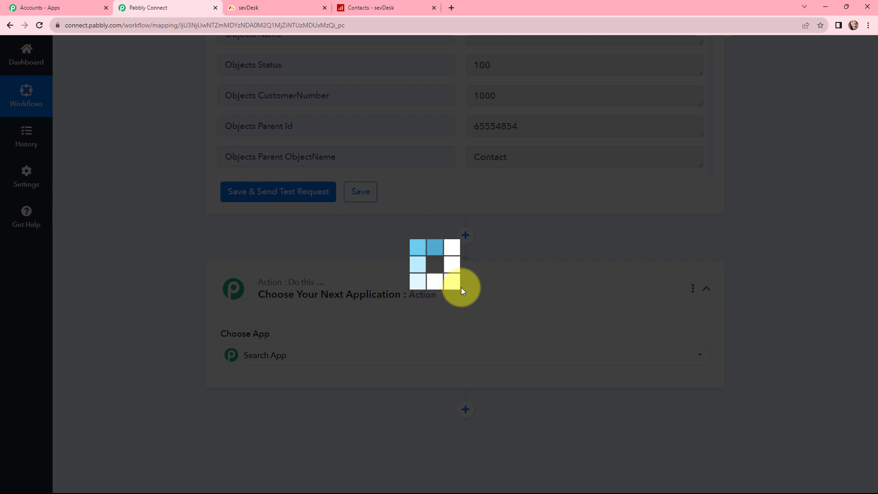
scroll(374, 270, "down", 2)
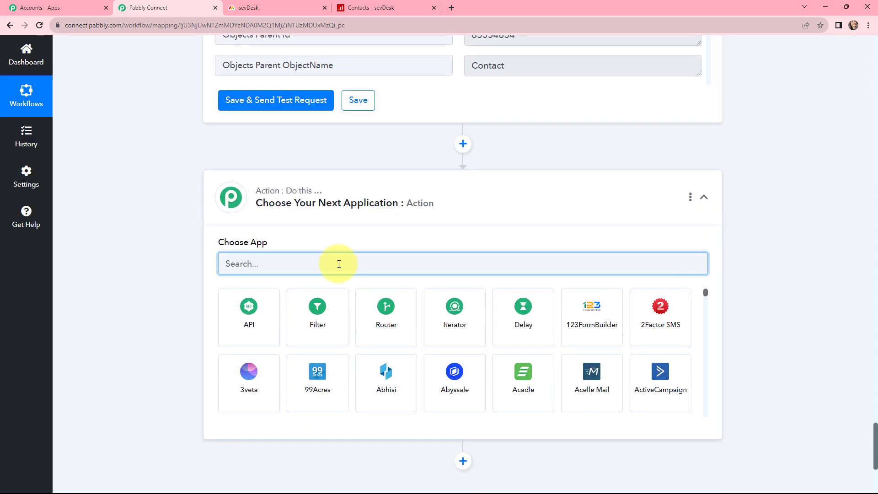
type("SEV")
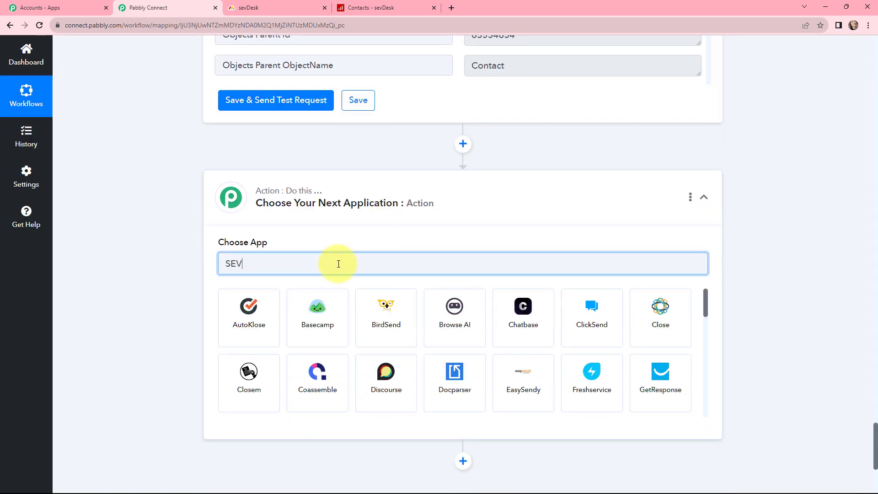
type("DE")
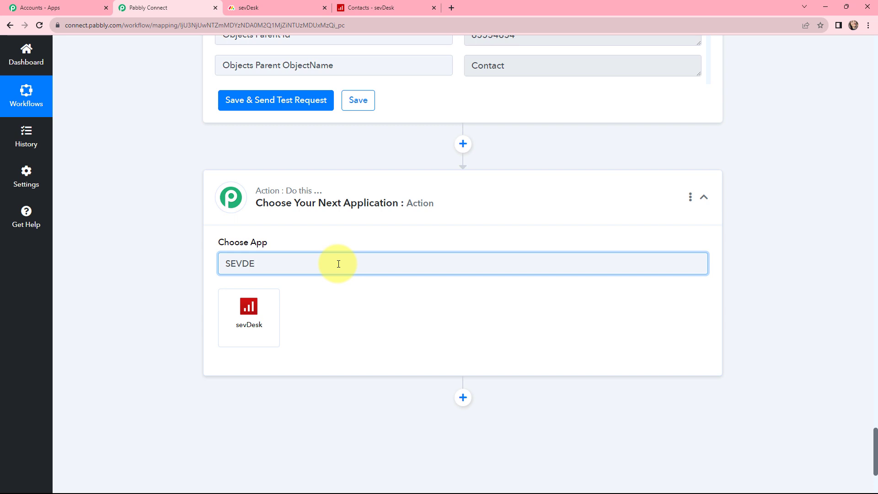
left_click(263, 314)
left_click(282, 312)
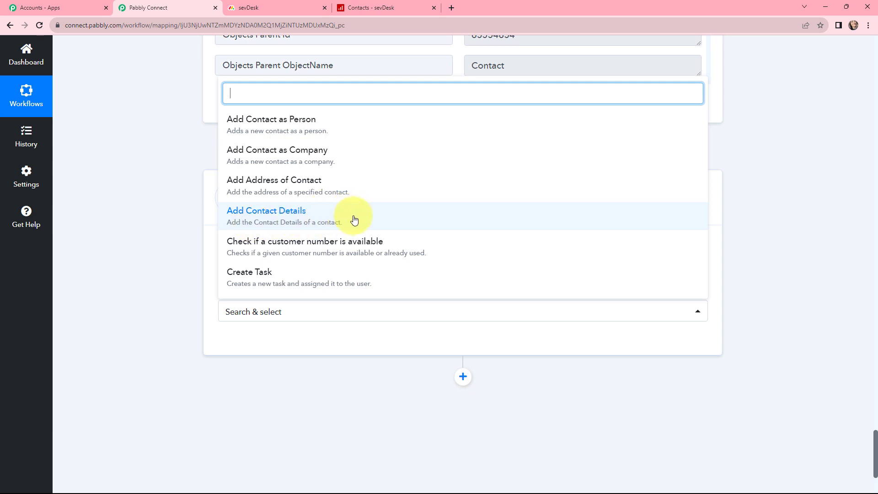
left_click(336, 221)
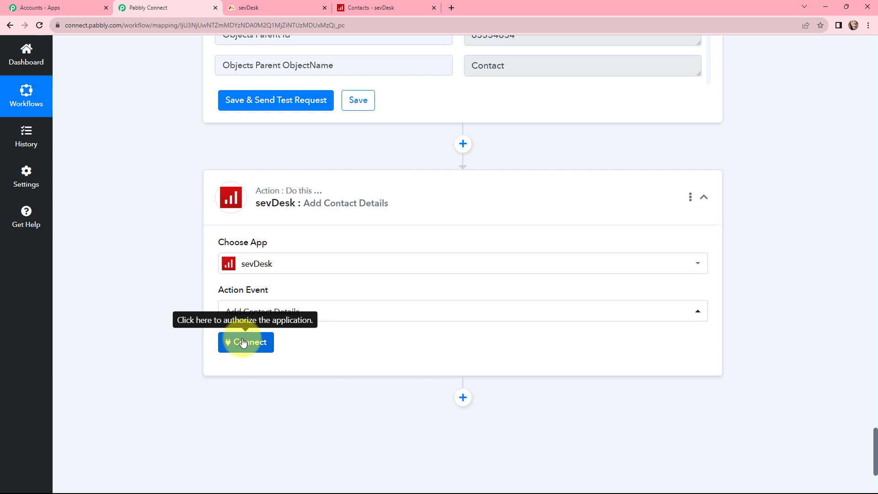
left_click(243, 342)
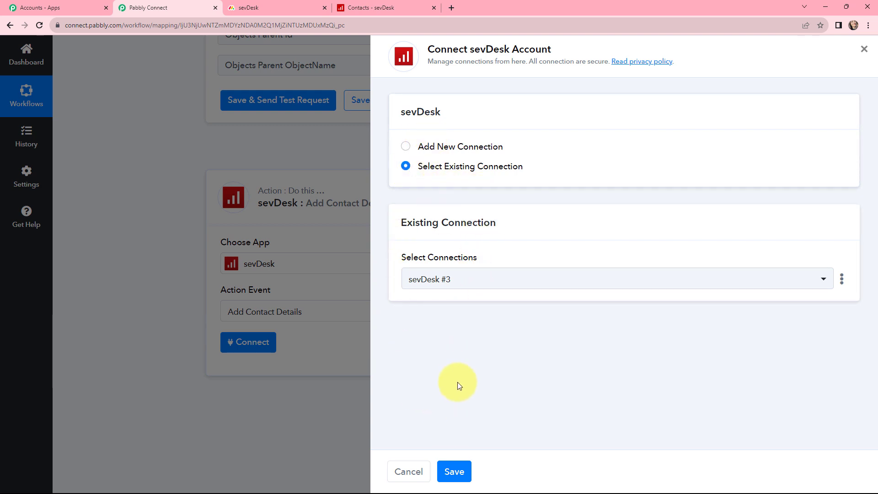
left_click(450, 471)
- Enable mapping for the Contact field of Add Contact Details and replace its value with Objects Id from the Add Contact as Person step
scroll(359, 268, "down", 3)
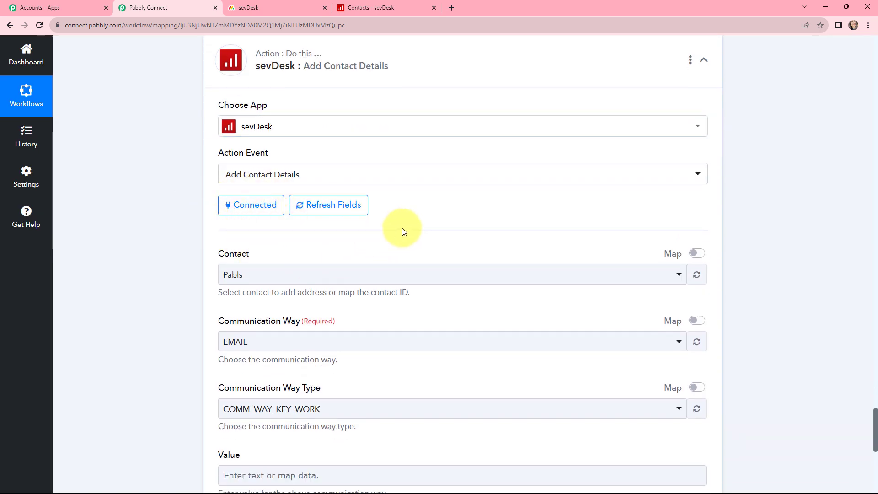
scroll(465, 220, "down", 1)
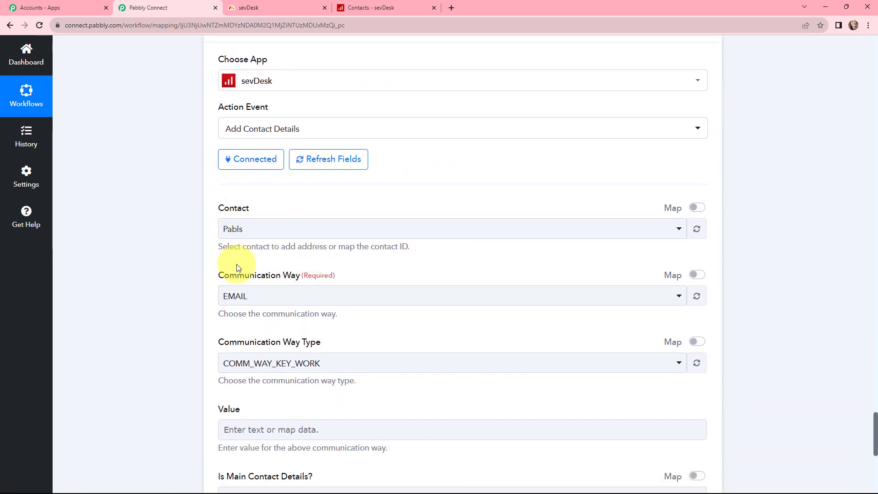
left_click(295, 235)
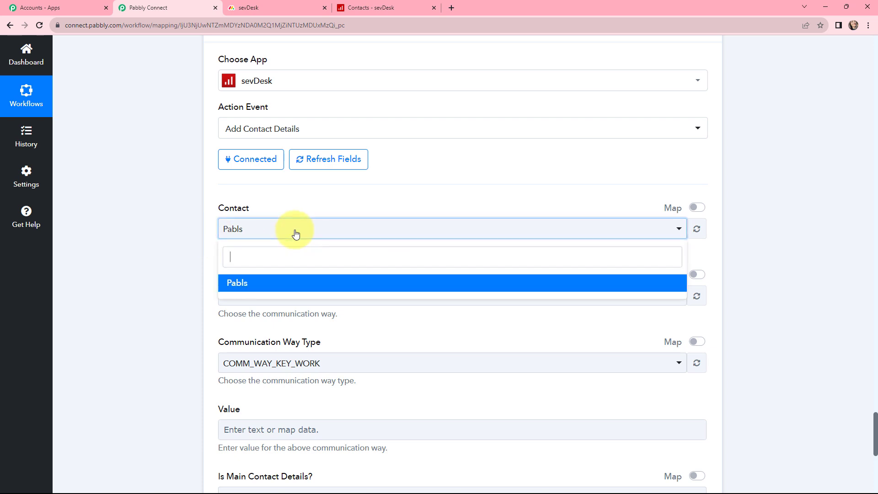
left_click(344, 207)
left_click(697, 208)
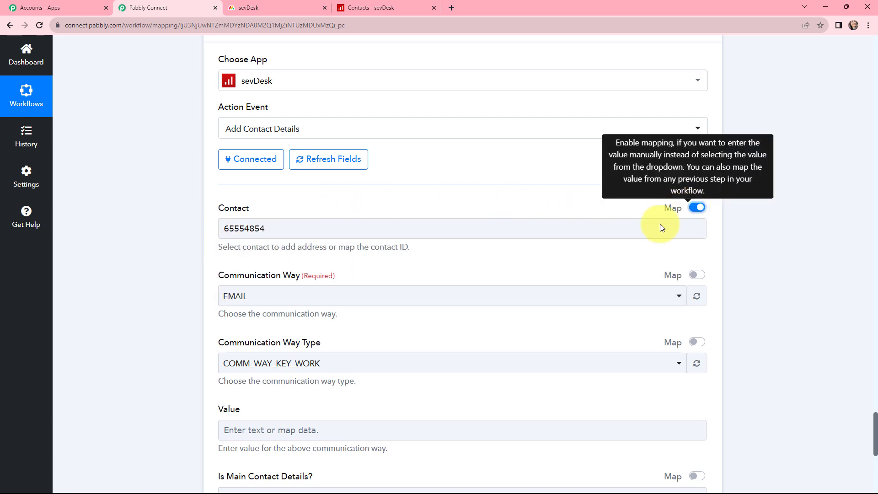
left_click(265, 231)
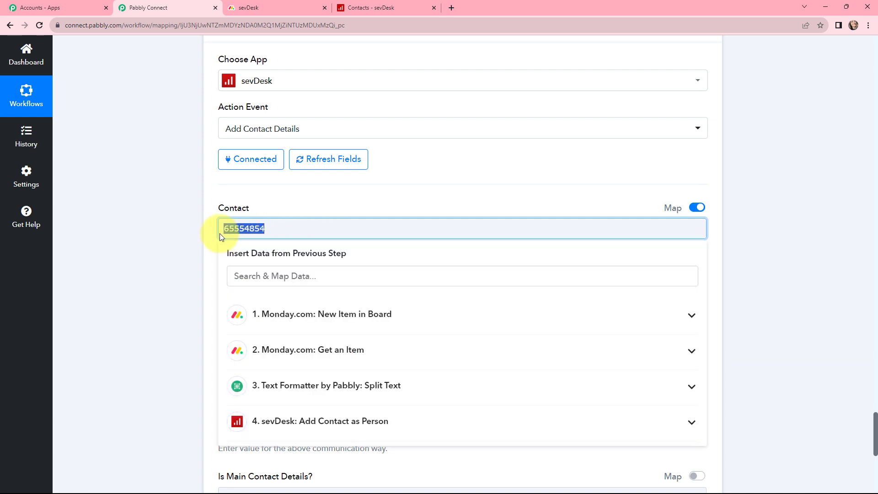
key("BackSpace")
left_click(311, 432)
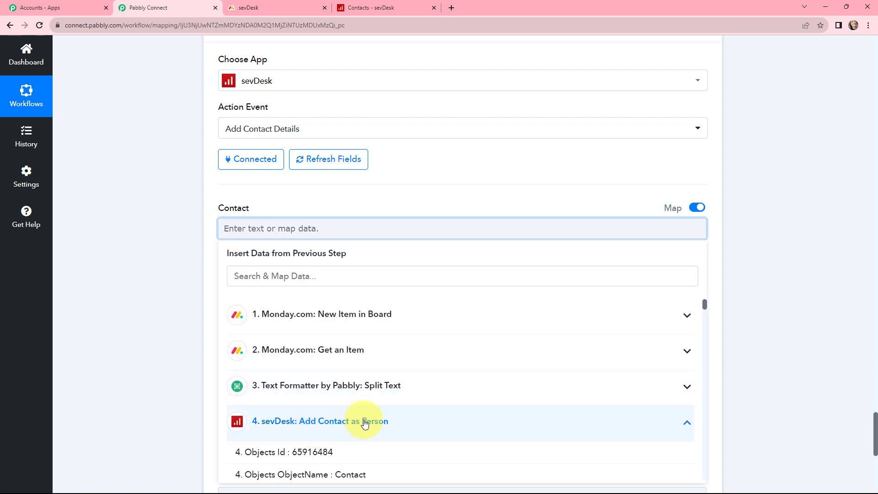
left_click(364, 451)
- Map the communication Value field to Column Values 0 Value Email from the Monday.com Get an Item step
left_click(287, 188)
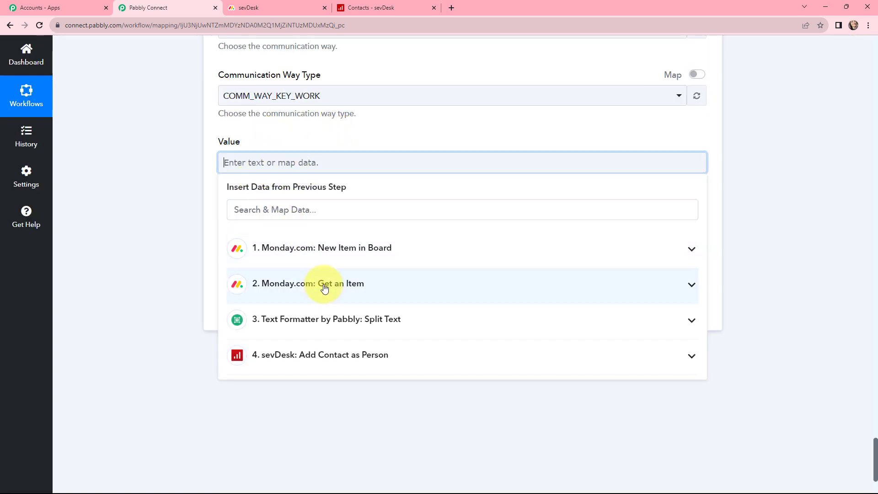
left_click(339, 285)
scroll(386, 363, "down", 2)
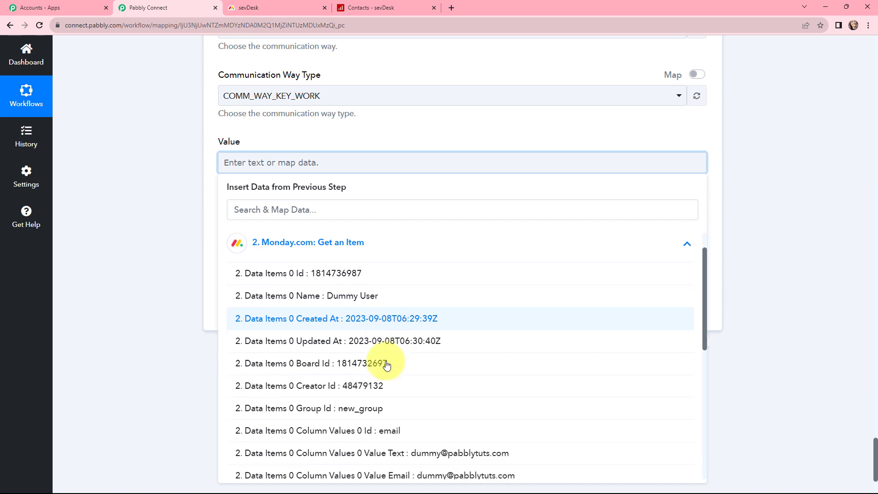
left_click(420, 425)
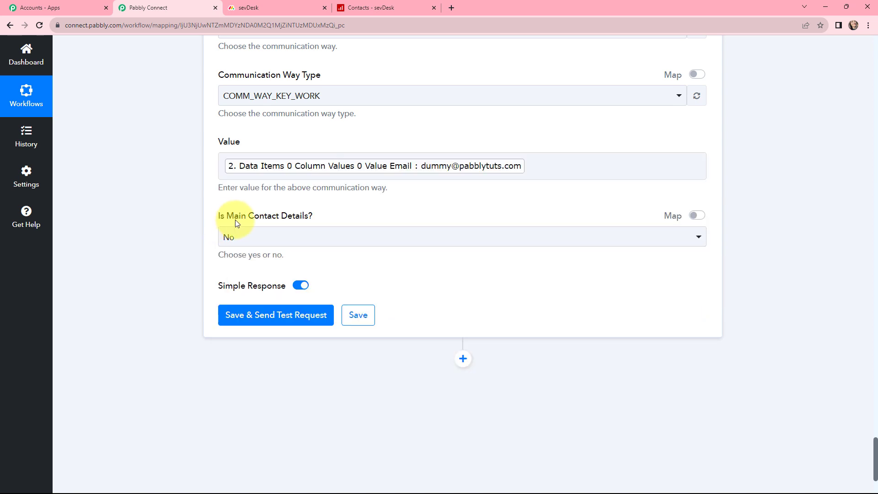
- Set Is Main Contact Details to Yes, save the Add Contact Details action and send a test request
left_click(289, 238)
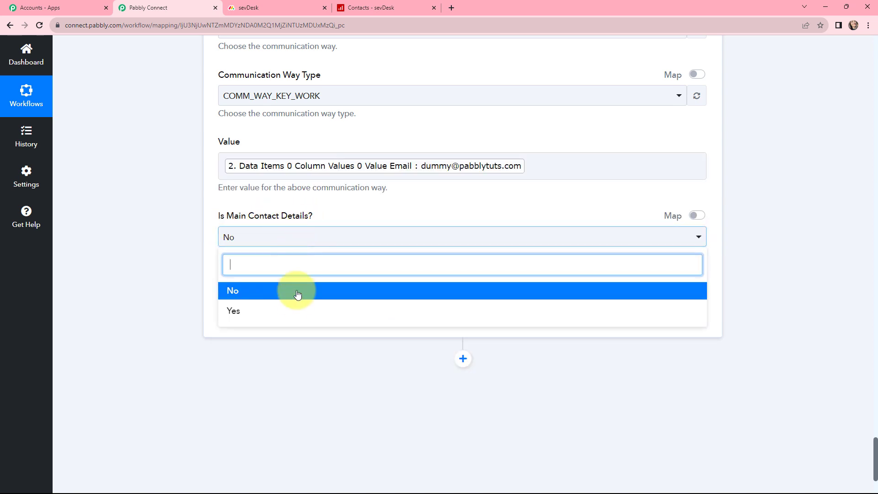
left_click(283, 312)
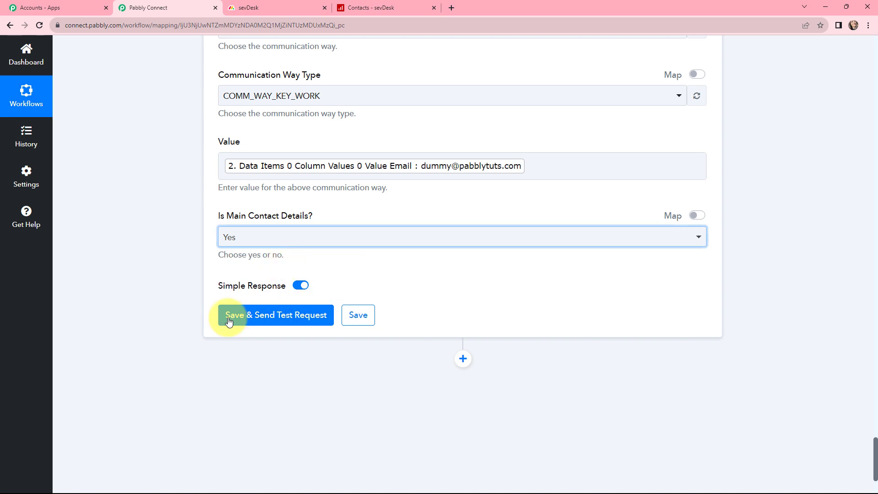
left_click(261, 316)
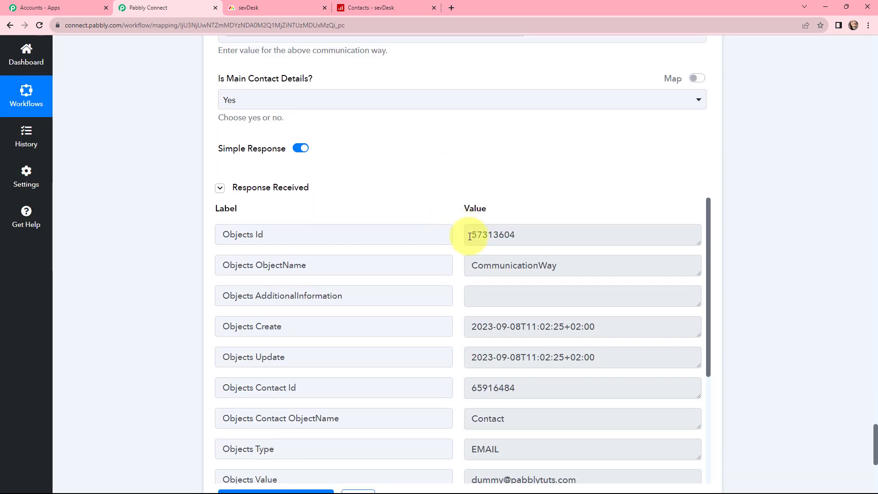
- Examine the Add Contact Details response's object ID, object name, contact ID, type and value fields
left_click_drag(475, 234, 513, 234)
left_click_drag(572, 265, 461, 273)
scroll(485, 260, "down", 3)
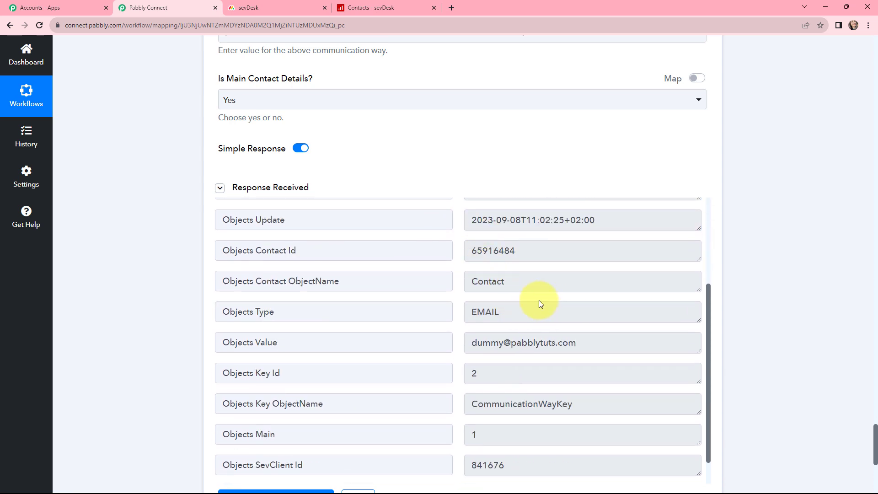
scroll(479, 293, "down", 1)
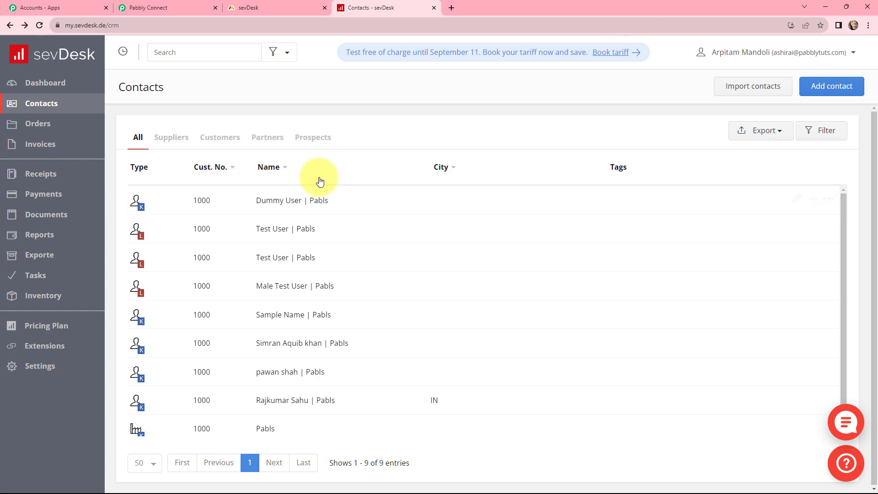
- Open the newly created contact in sevDesk, check its email in the contact information, and return to the Pabbly Connect workflow
left_click(283, 201)
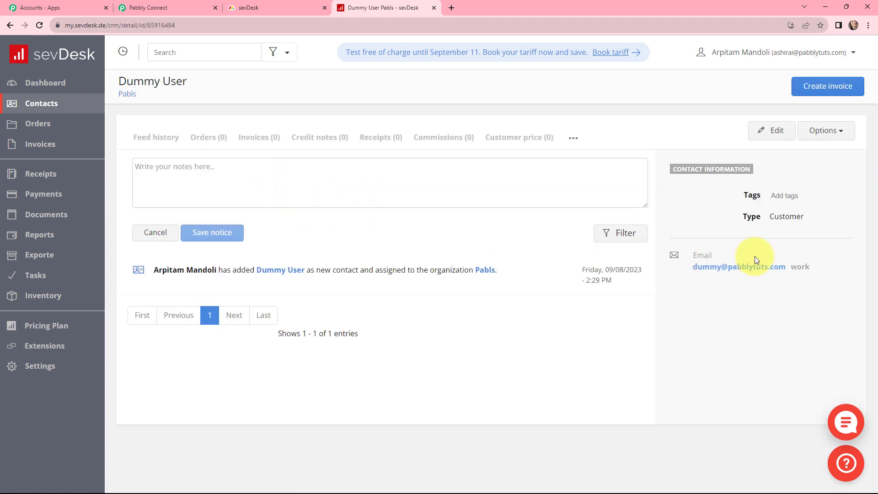
left_click_drag(683, 264, 789, 265)
left_click(713, 301)
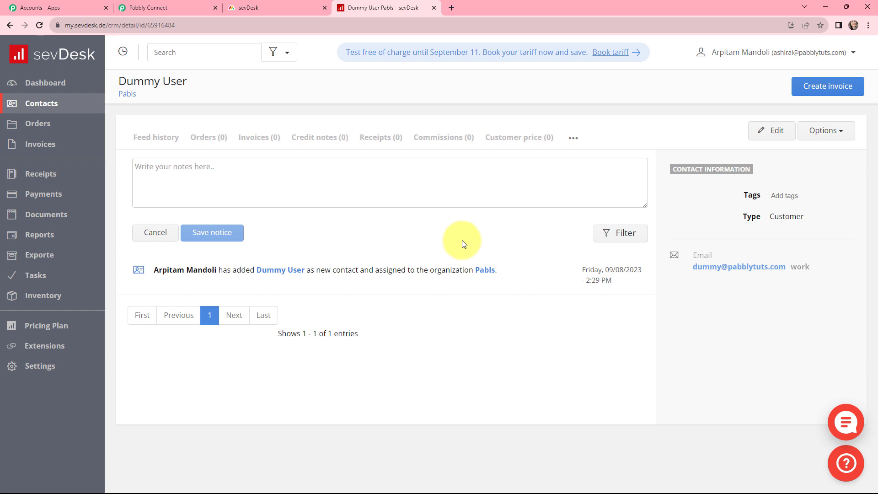
left_click(150, 8)
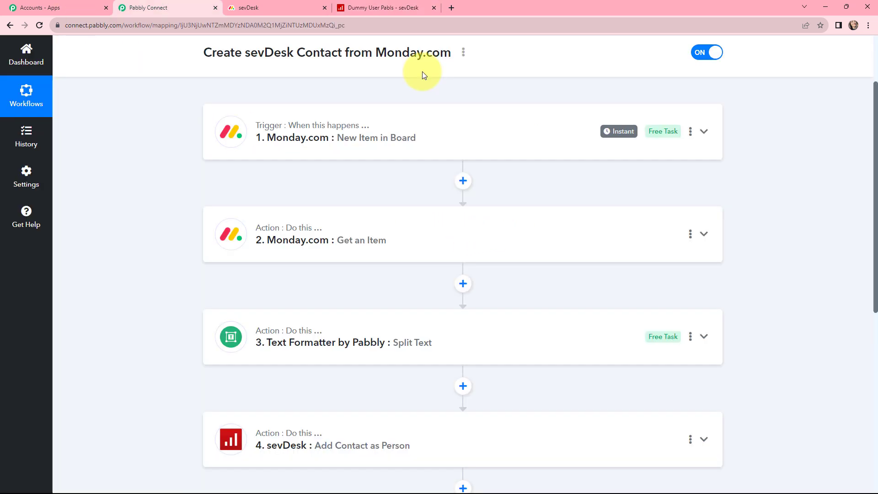